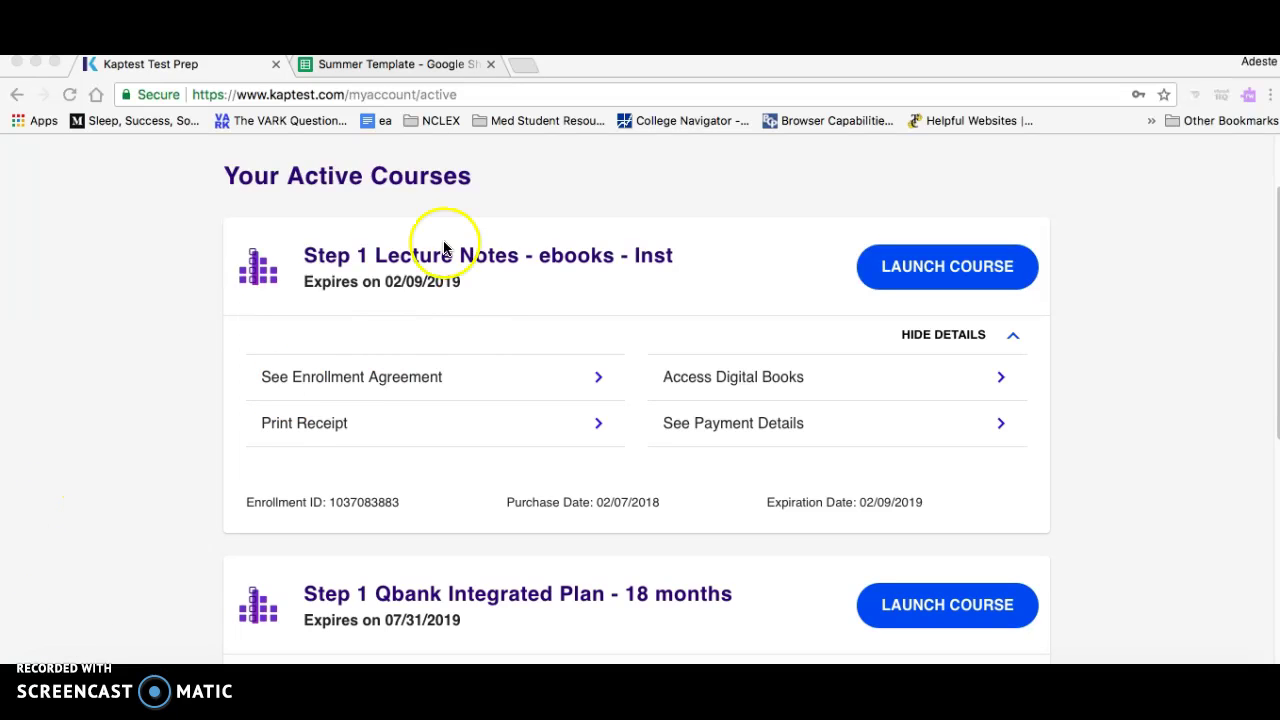
Switch to the Summer Template spreadsheet and examine the CPR 1 and CPR 2 (Heart) scores under Physiology and Pathology
left_click(399, 64)
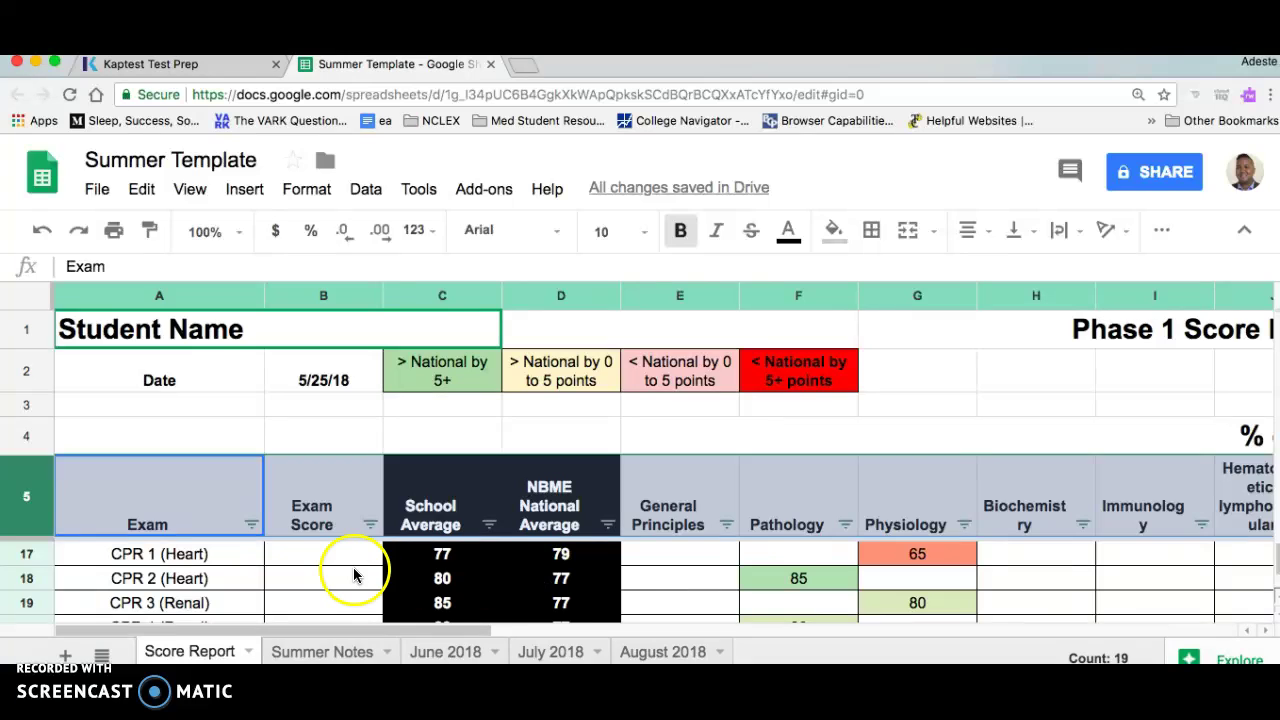
left_click(230, 562)
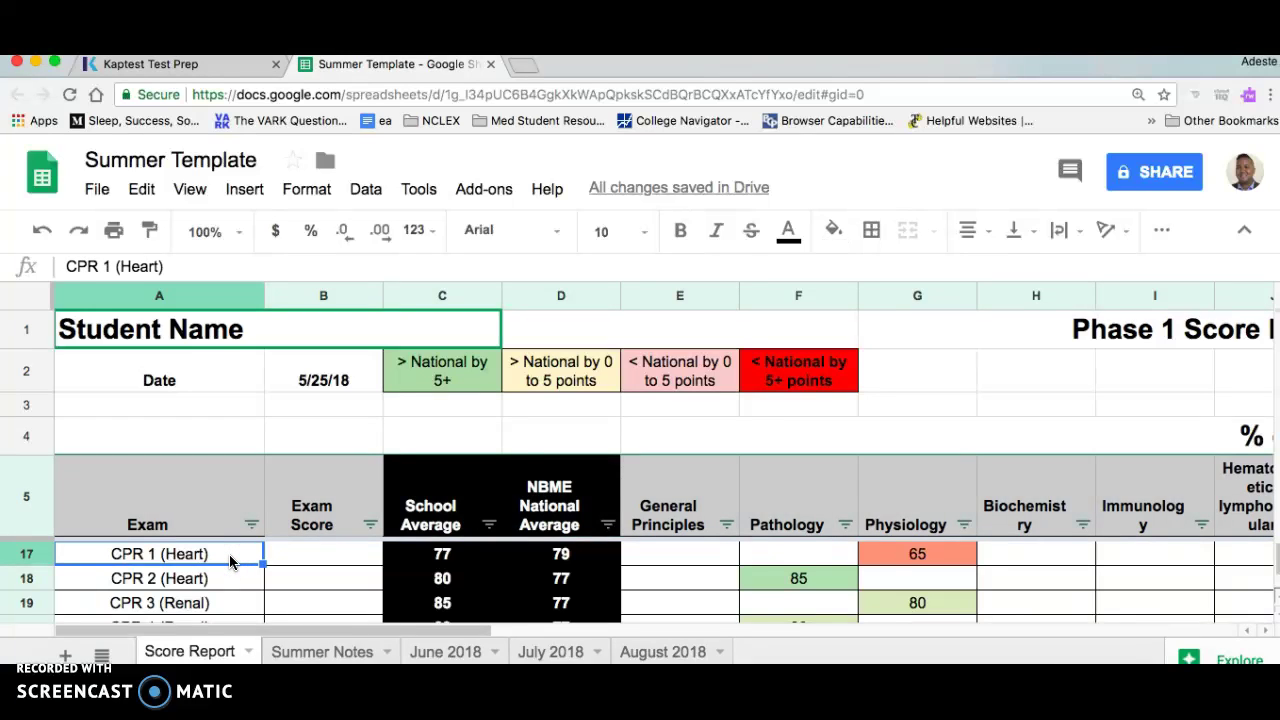
key("Down")
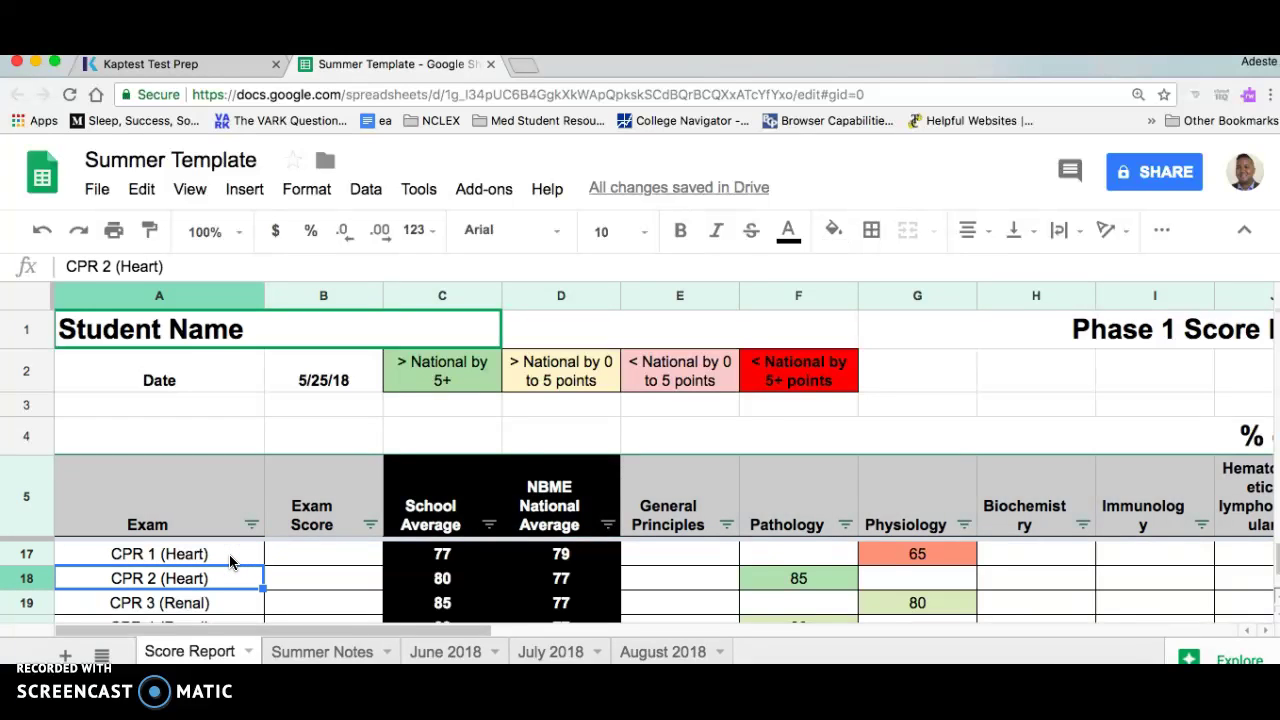
left_click(948, 554)
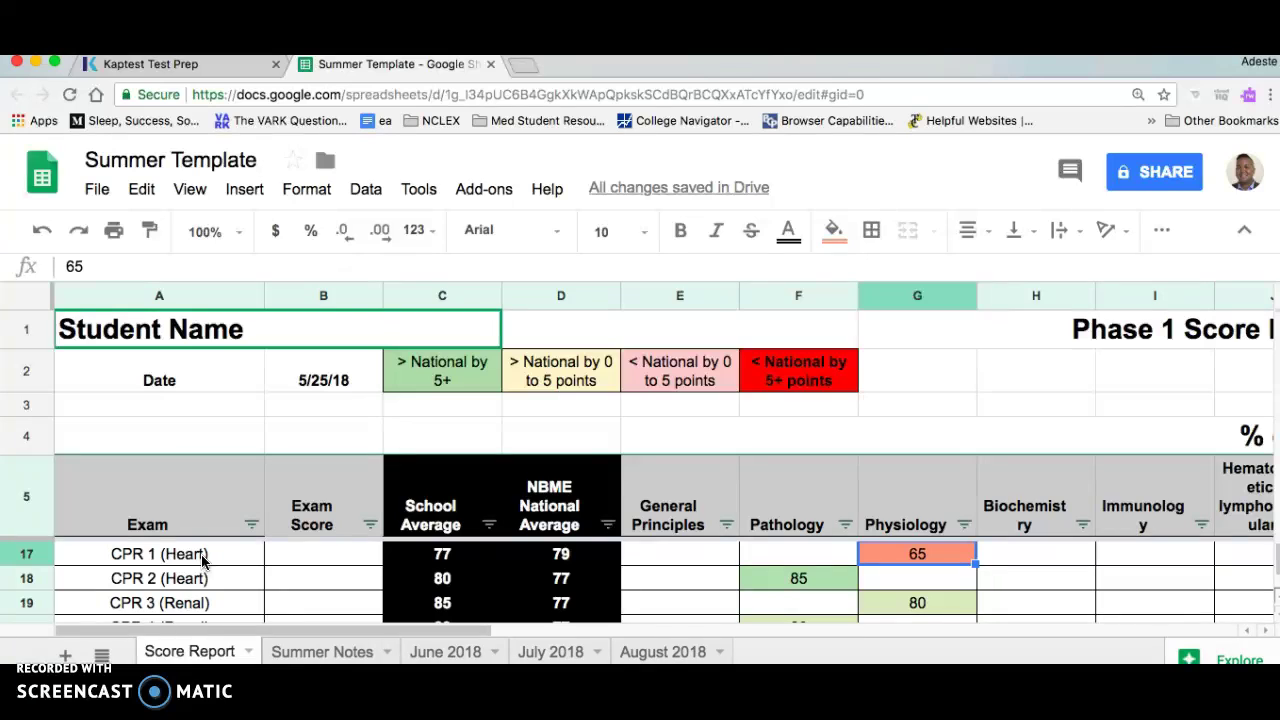
left_click(829, 578)
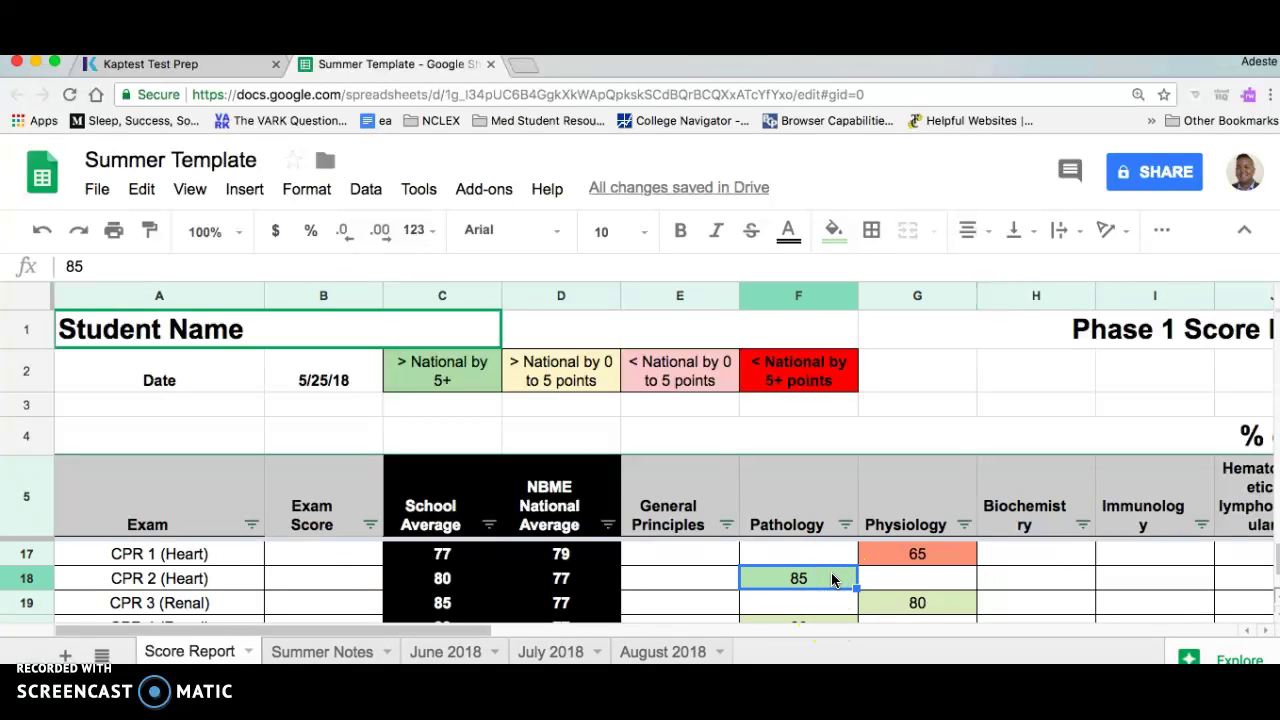
left_click(920, 558)
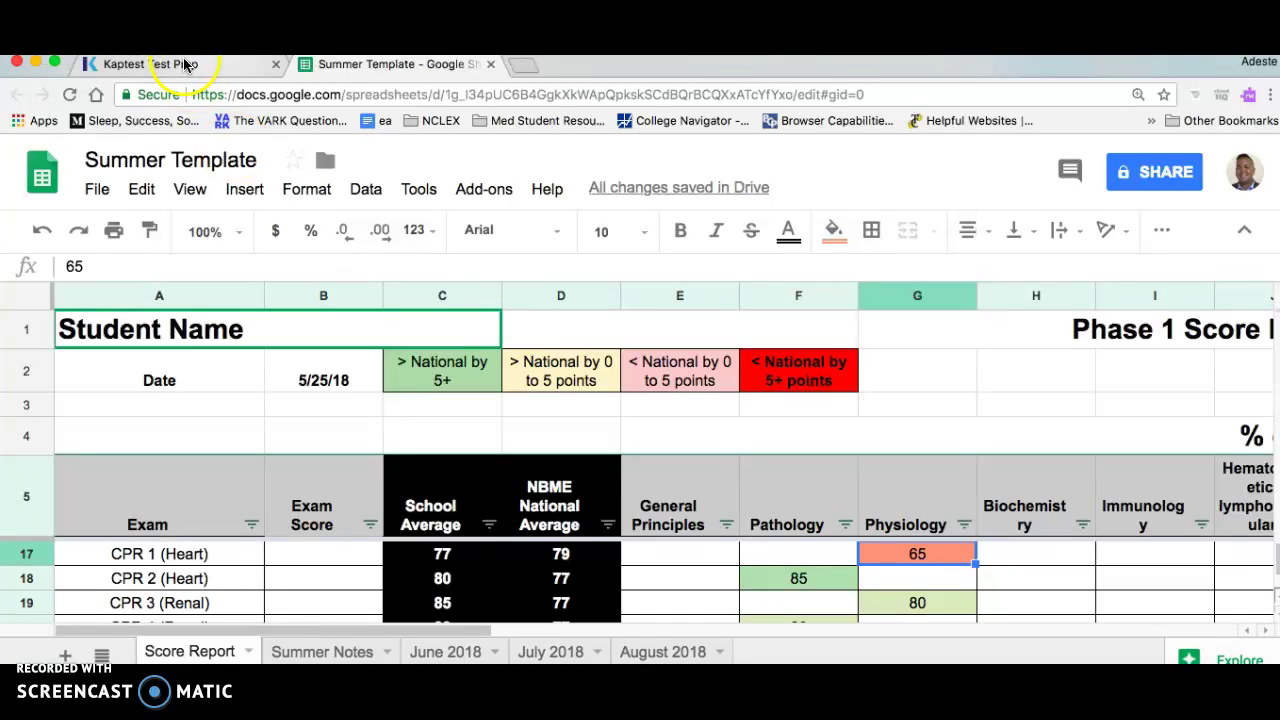
Return to the Kaptest active courses and launch the Step 1 Qbank Integrated Plan - 18 months course
left_click(215, 70)
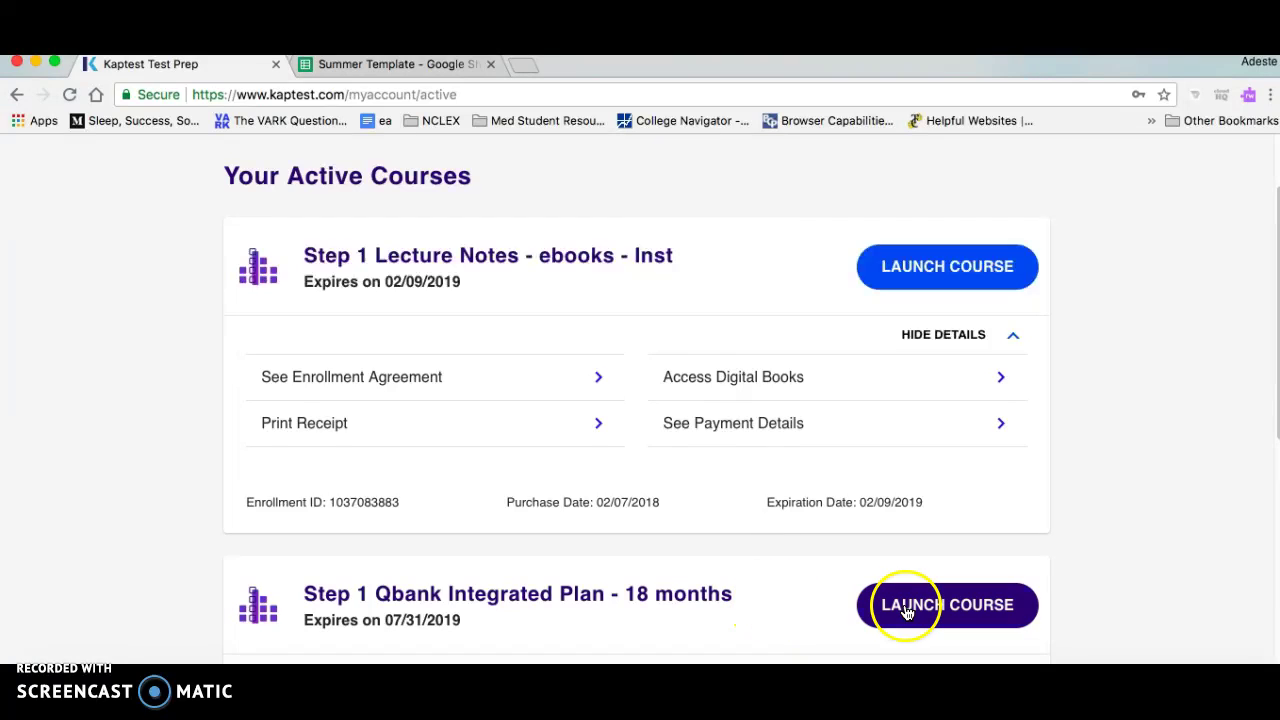
scroll(822, 564, "up", 1)
scroll(822, 564, "down", 2)
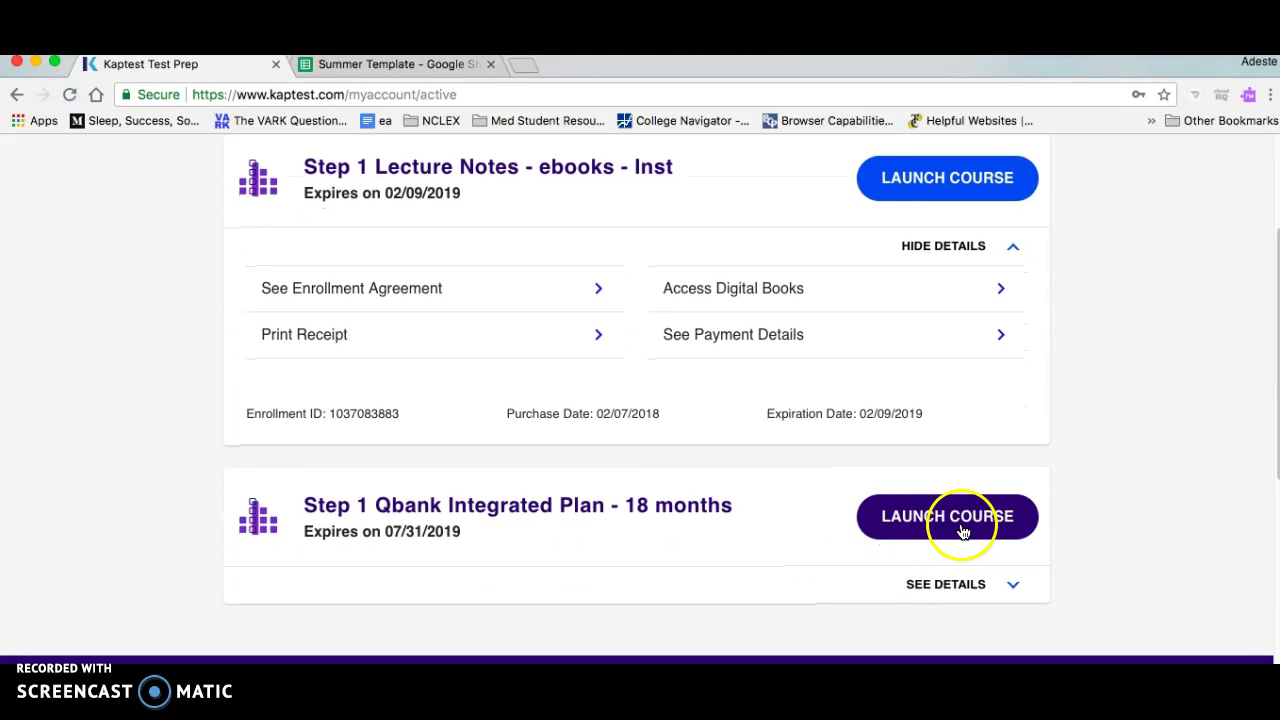
left_click(970, 536)
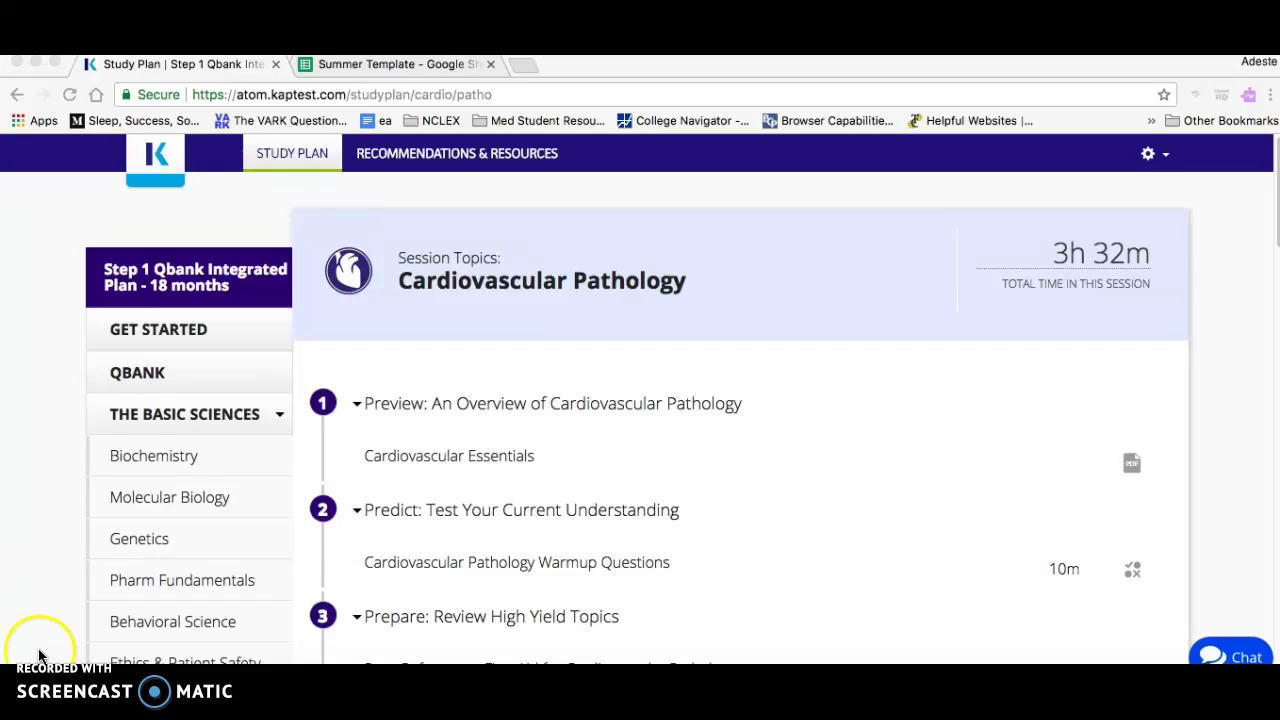
Open the Physiology session of the Cardiovascular unit in the study plan
scroll(106, 505, "down", 1)
scroll(106, 500, "down", 5)
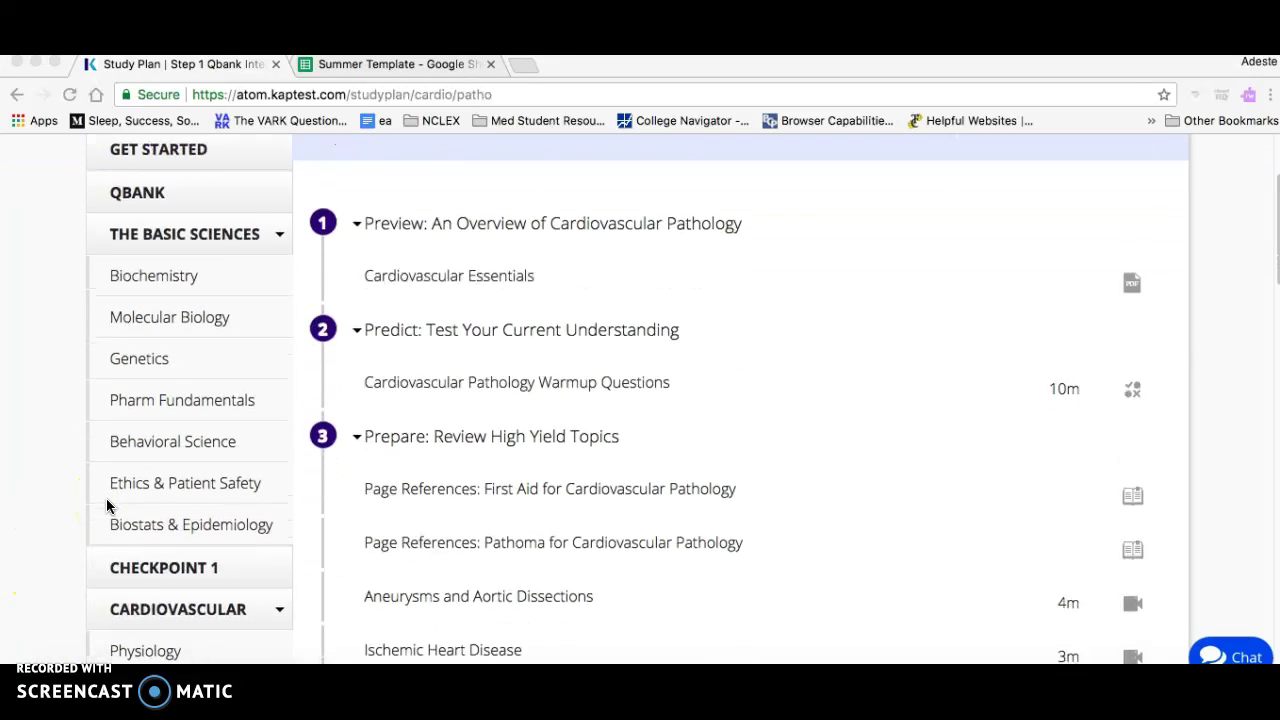
scroll(107, 506, "down", 4)
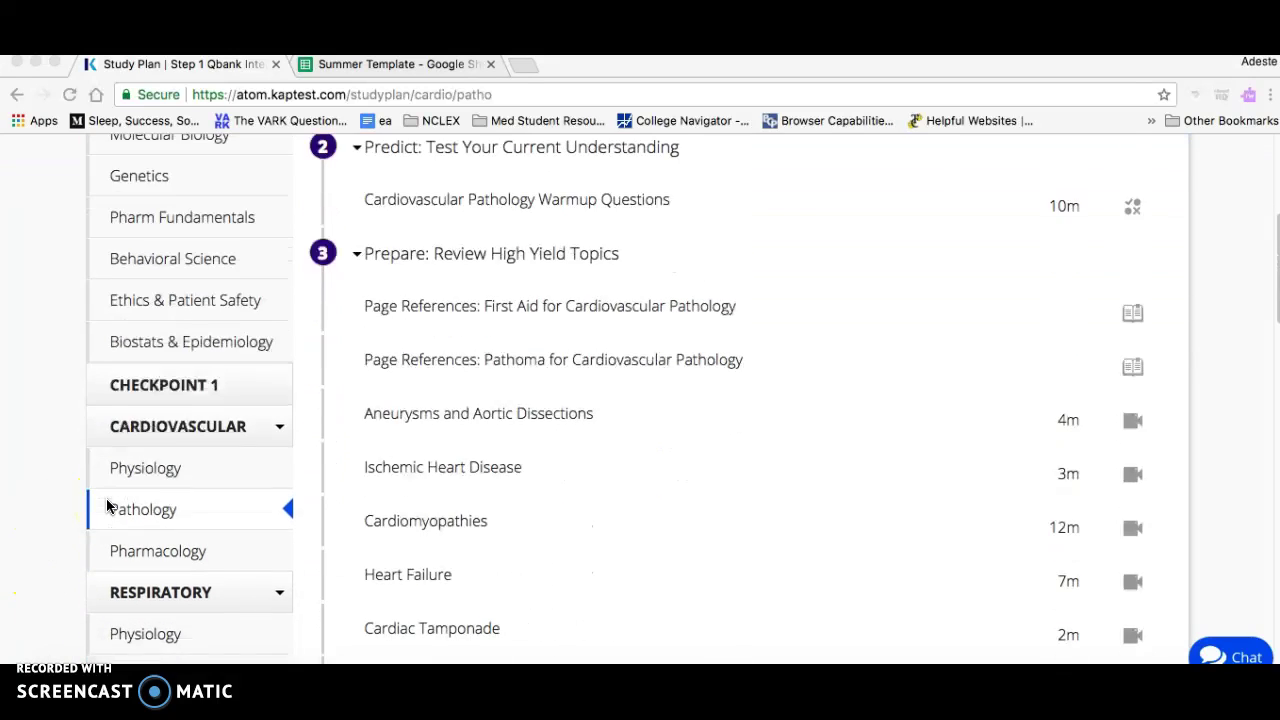
scroll(107, 506, "down", 2)
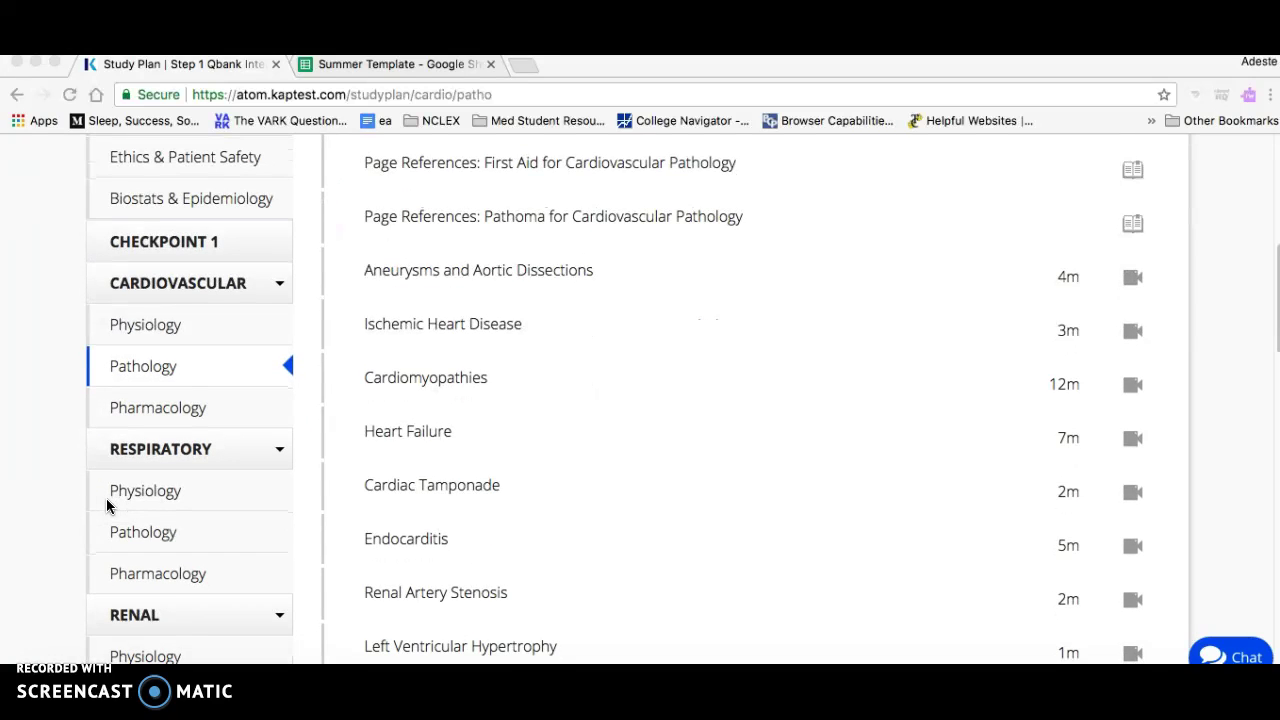
scroll(107, 506, "down", 2)
scroll(107, 506, "up", 2)
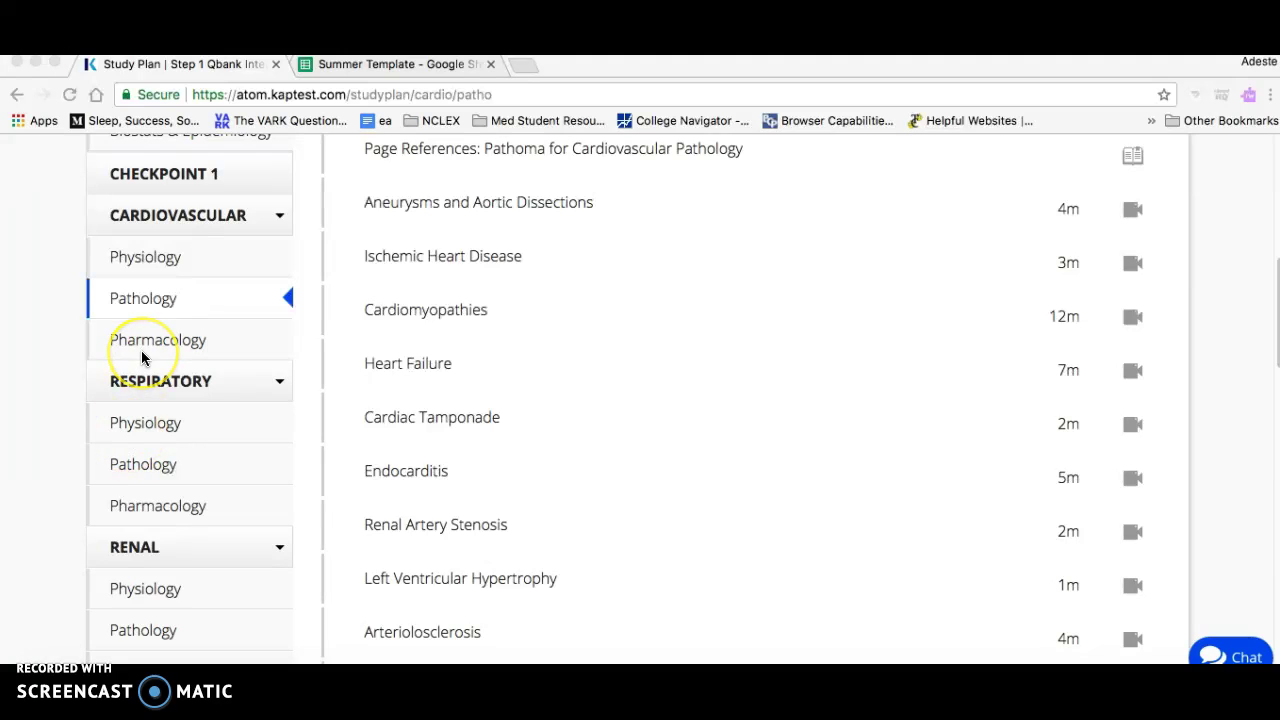
left_click(167, 261)
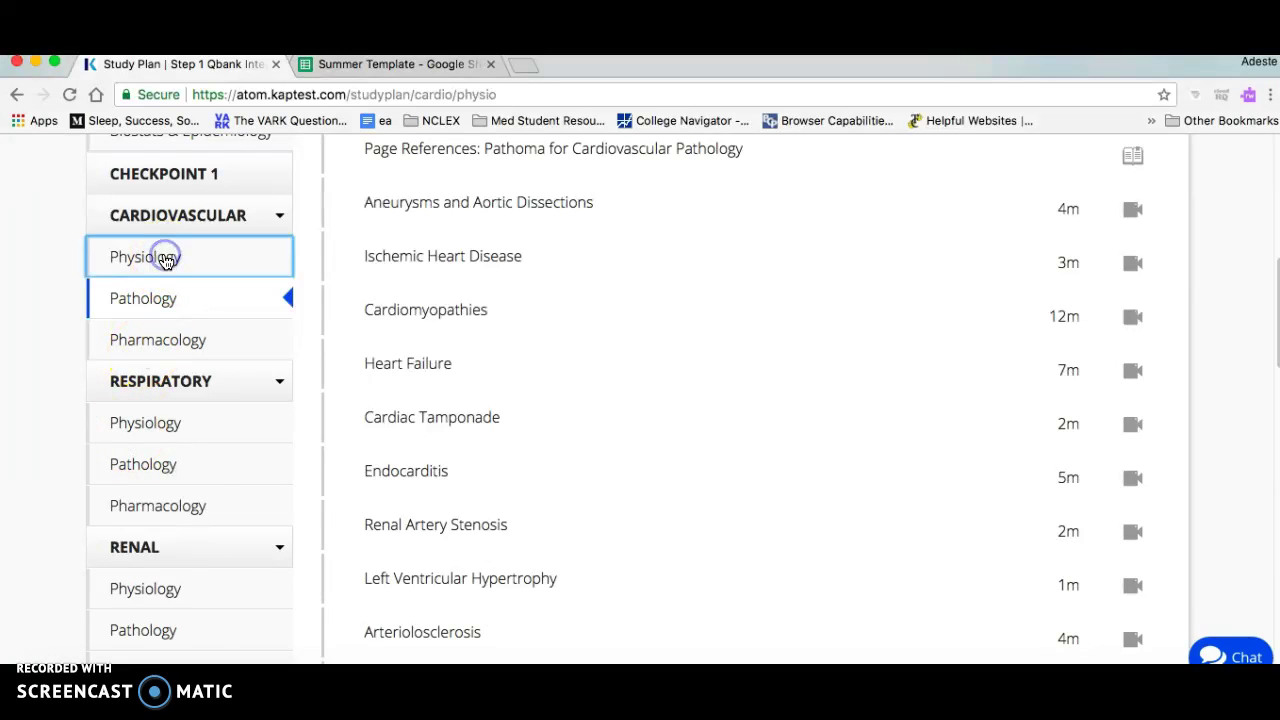
Review the session's Preview, Predict and Prepare activities and expand the First Aid page references for Cardiovascular Physiology
scroll(697, 443, "down", 2)
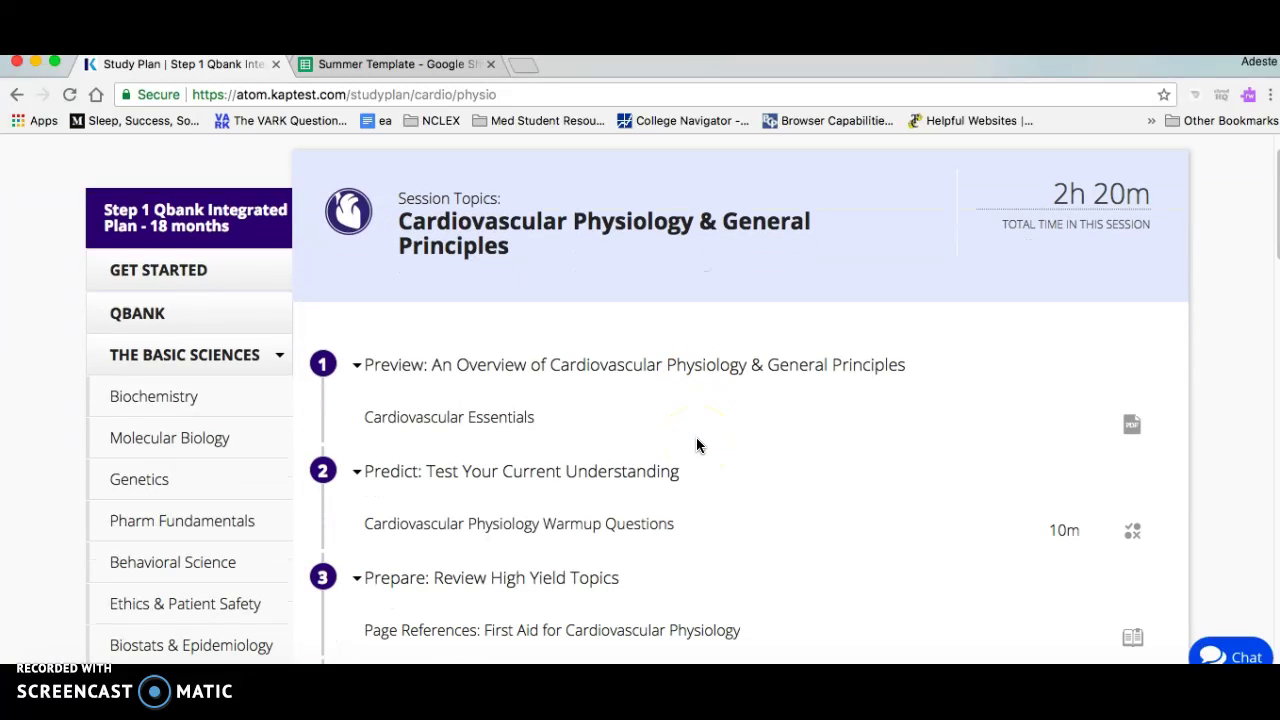
scroll(697, 445, "down", 3)
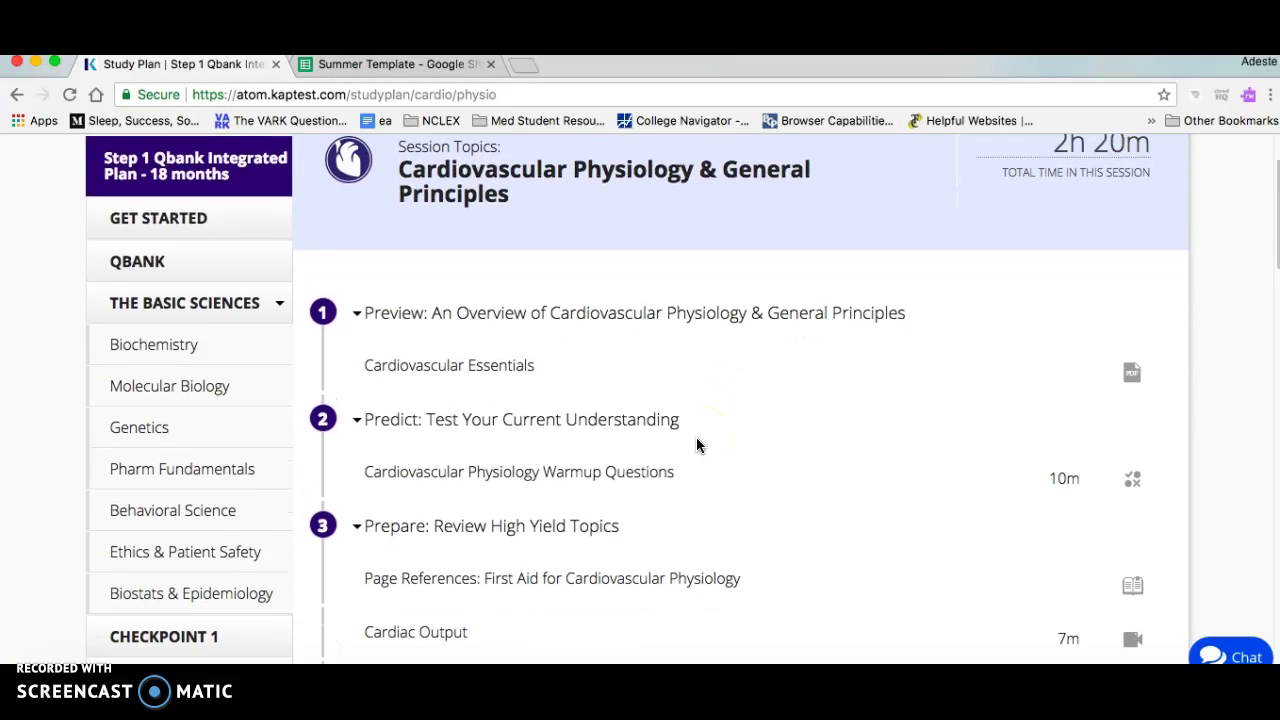
scroll(697, 445, "down", 1)
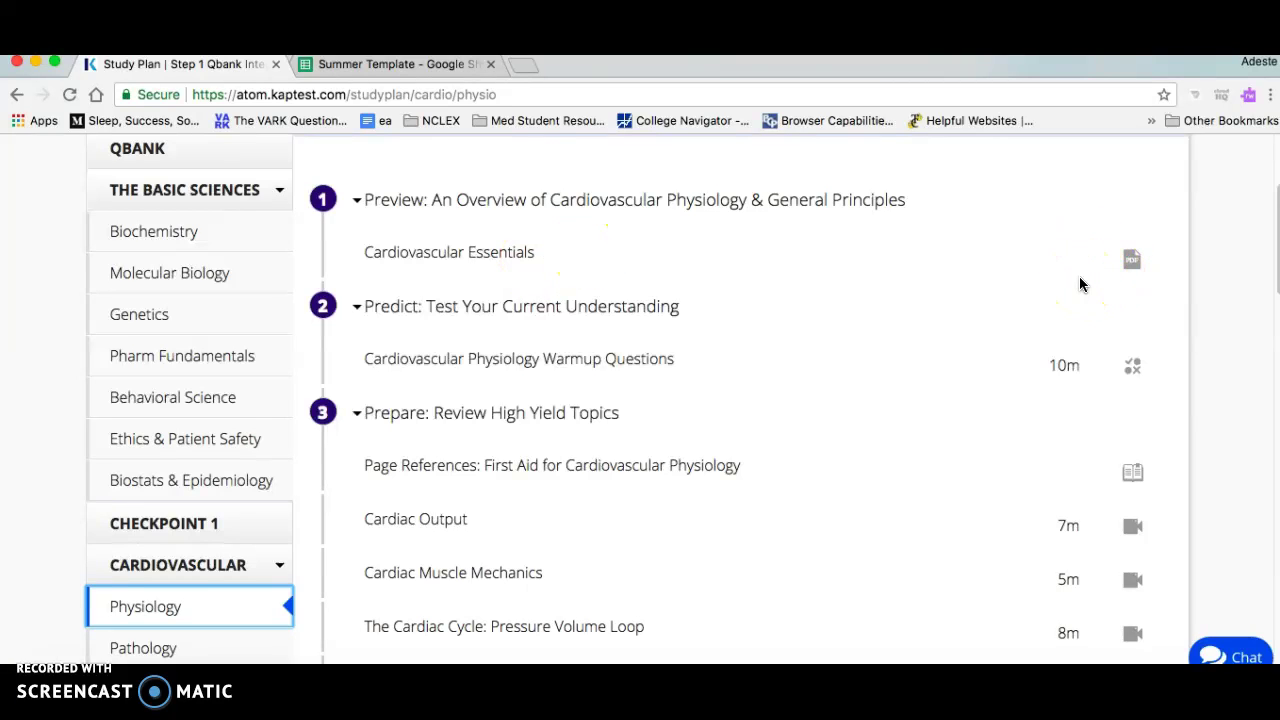
scroll(951, 446, "down", 2)
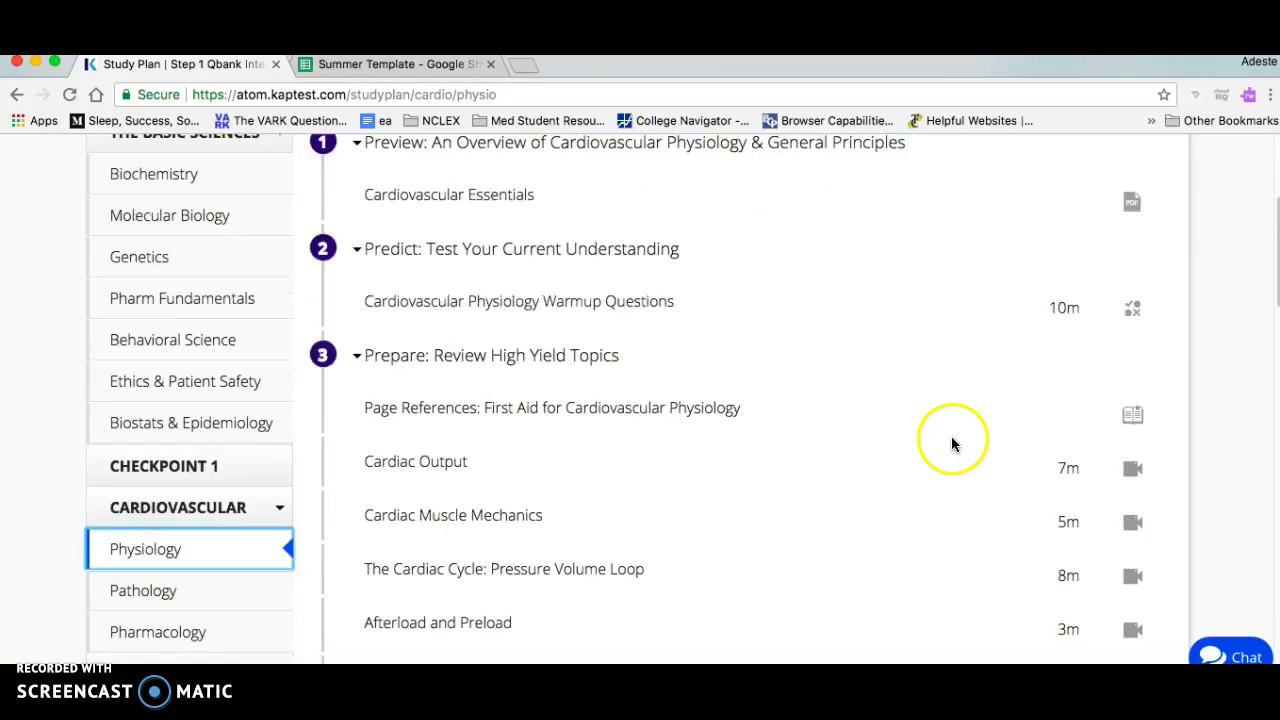
scroll(705, 268, "down", 2)
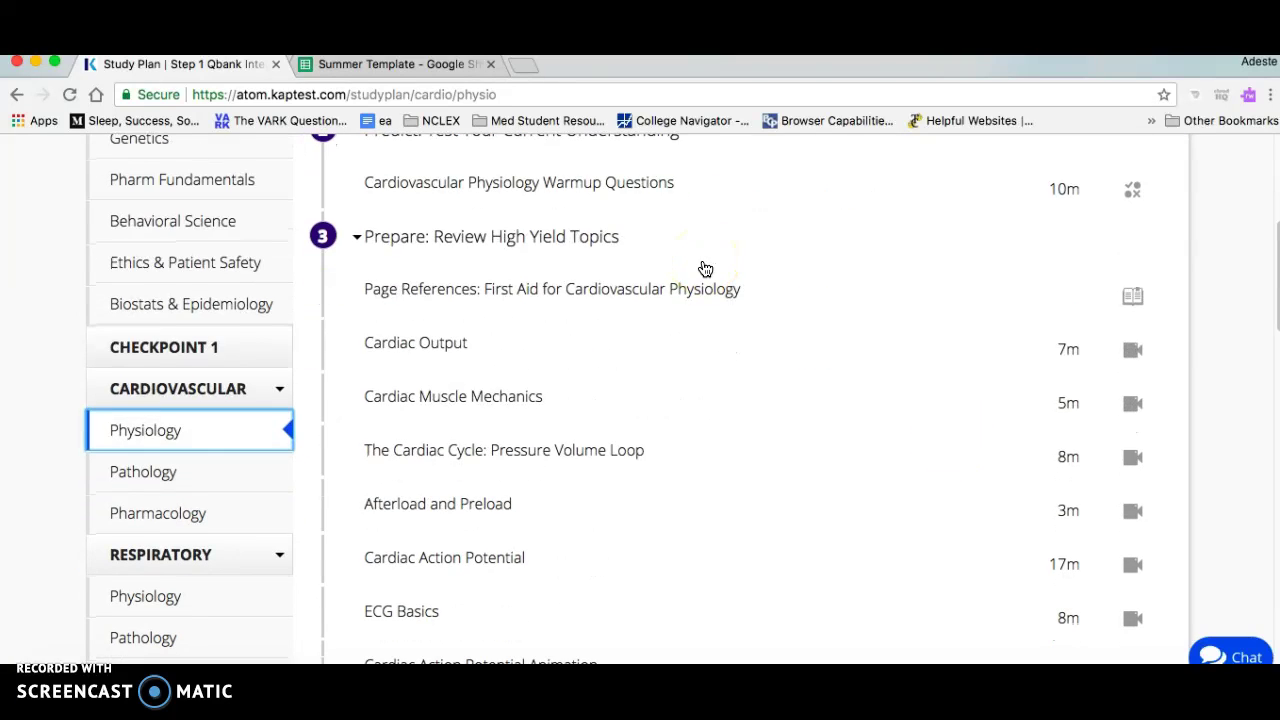
scroll(690, 398, "down", 2)
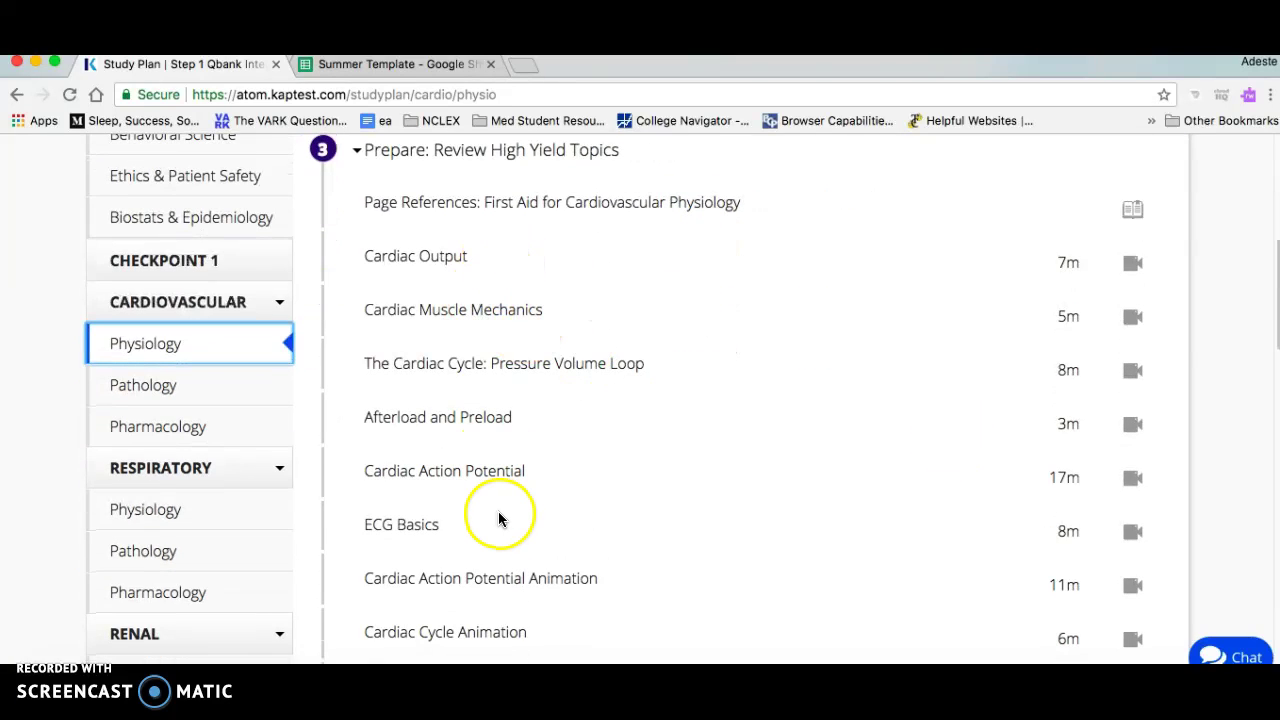
scroll(618, 456, "up", 1)
left_click(1132, 218)
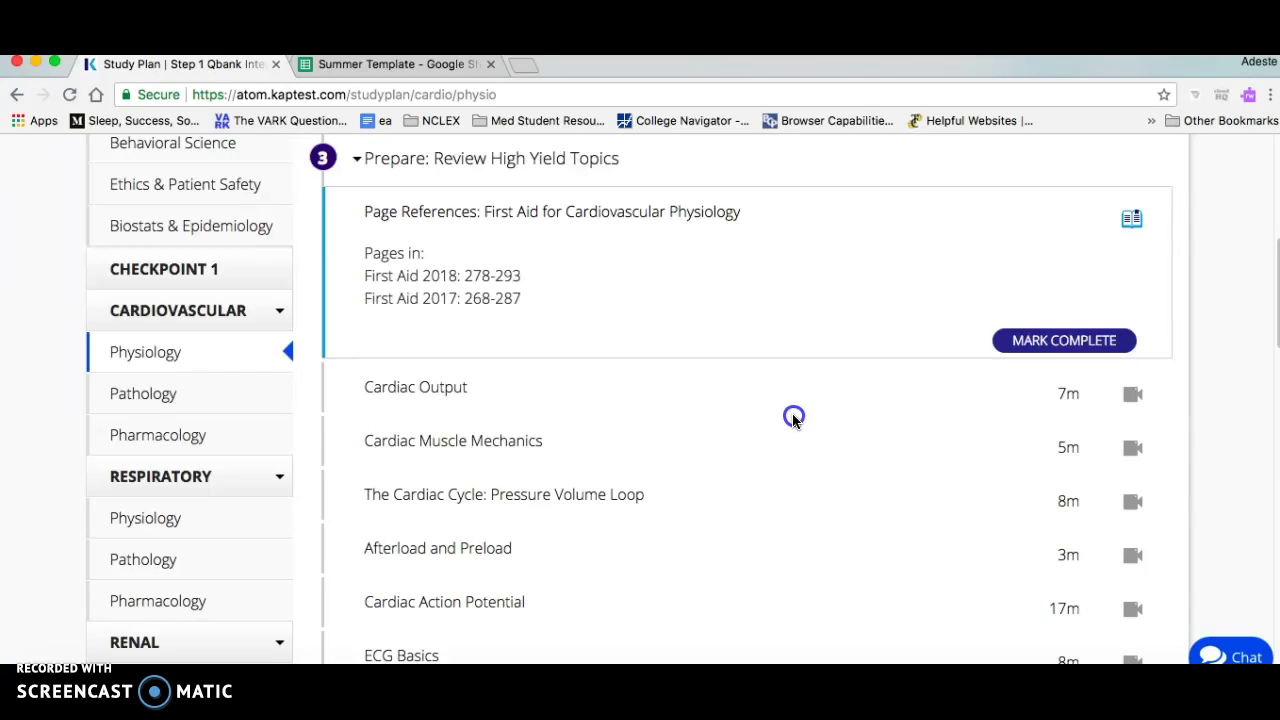
Examine the session's remaining videos and its Practice, Perform and Perfect sections
scroll(792, 413, "down", 2)
scroll(792, 415, "down", 10)
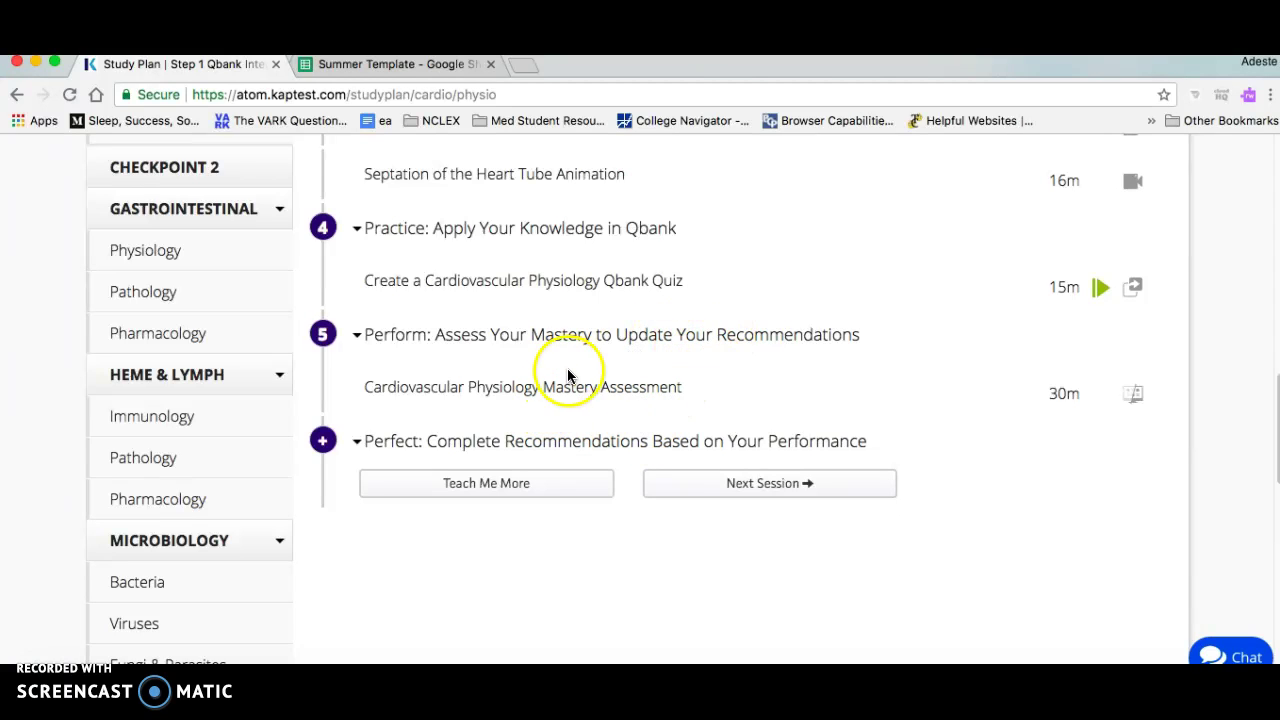
scroll(606, 385, "up", 15)
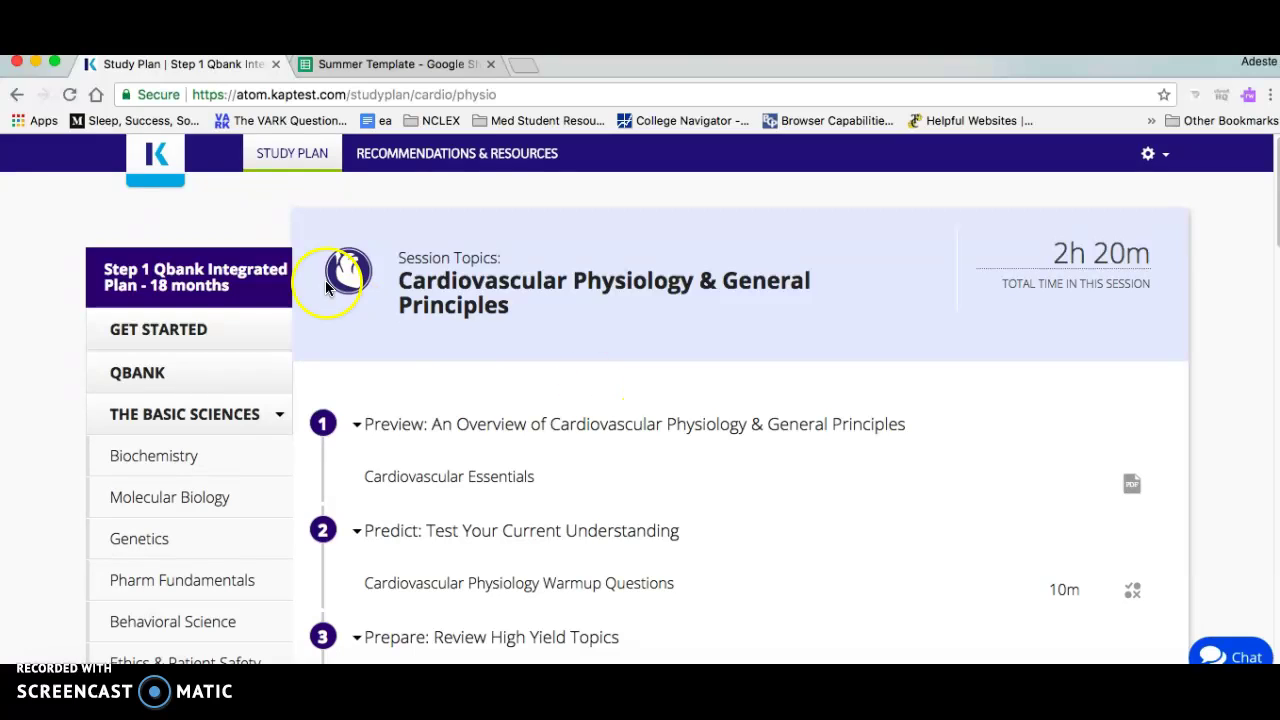
Open Recommendations & Resources and filter the items by the Cardiovascular unit and the Physiology session
left_click(474, 165)
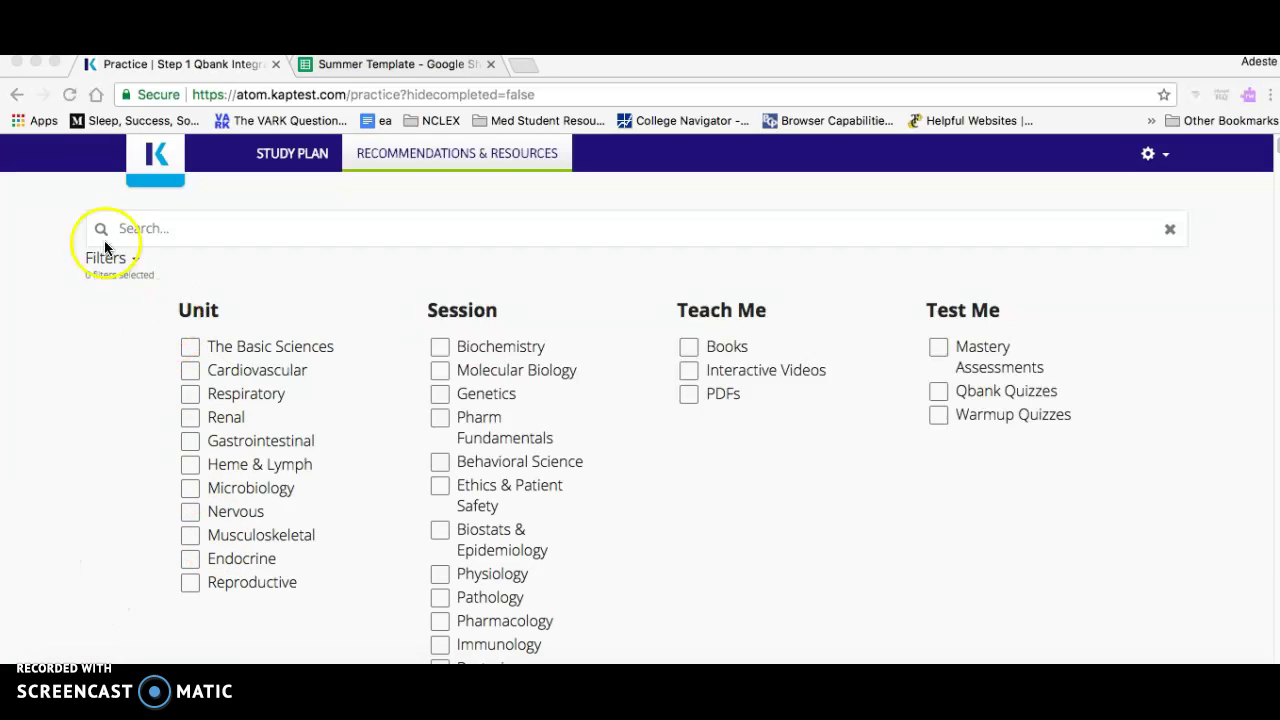
scroll(515, 430, "down", 2)
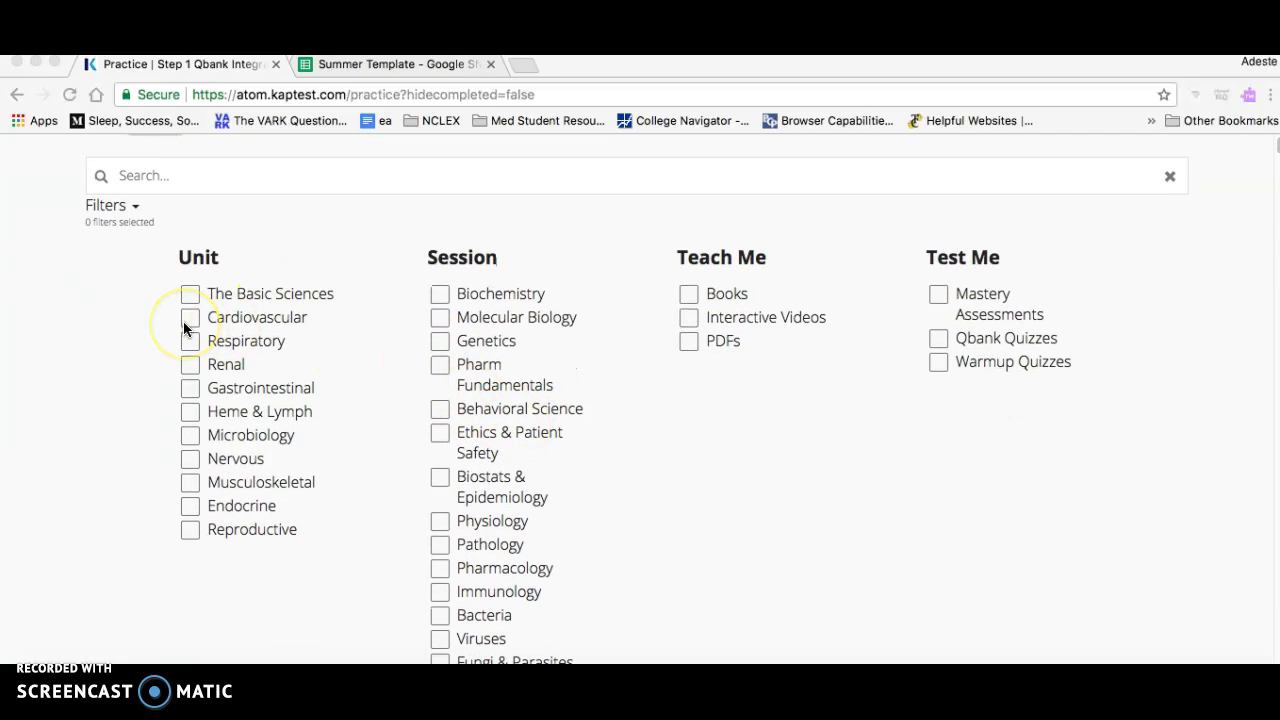
left_click(186, 320)
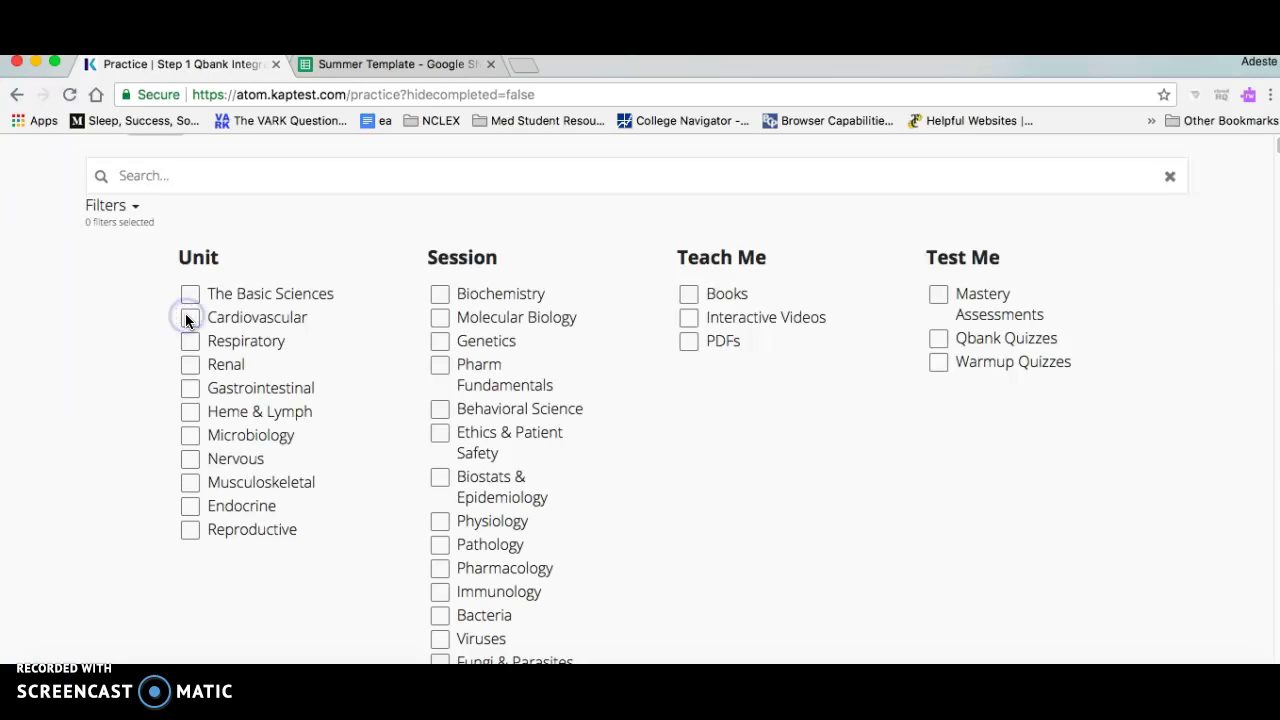
left_click(189, 318)
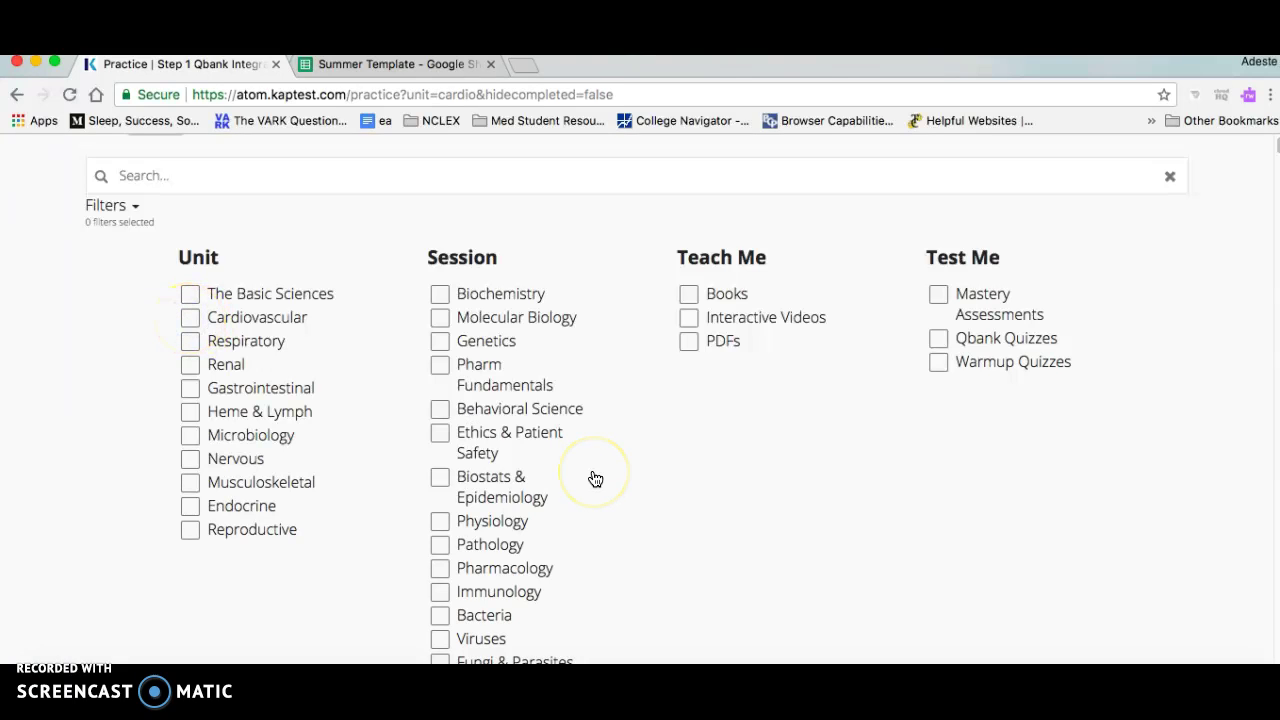
left_click(439, 522)
left_click(896, 447)
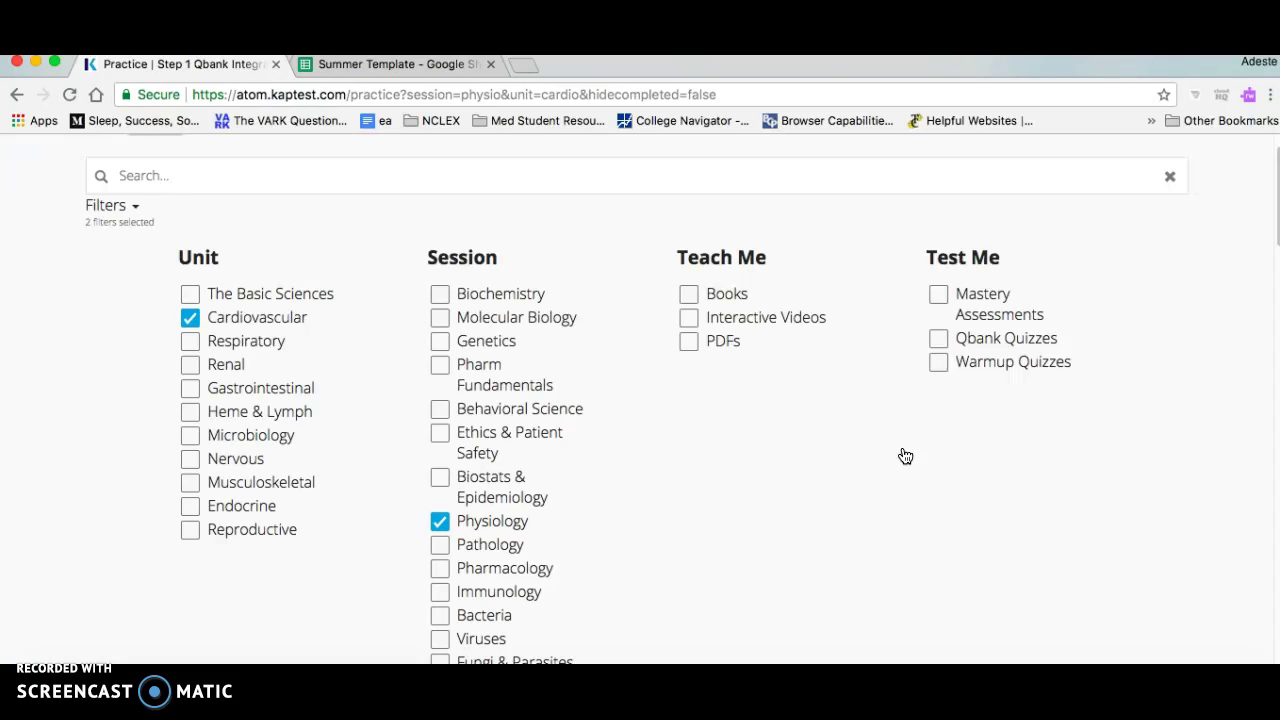
Look through the filtered recommendations and practice items, including the cardiac videos, Qbank quiz and mastery assessment
scroll(905, 456, "down", 10)
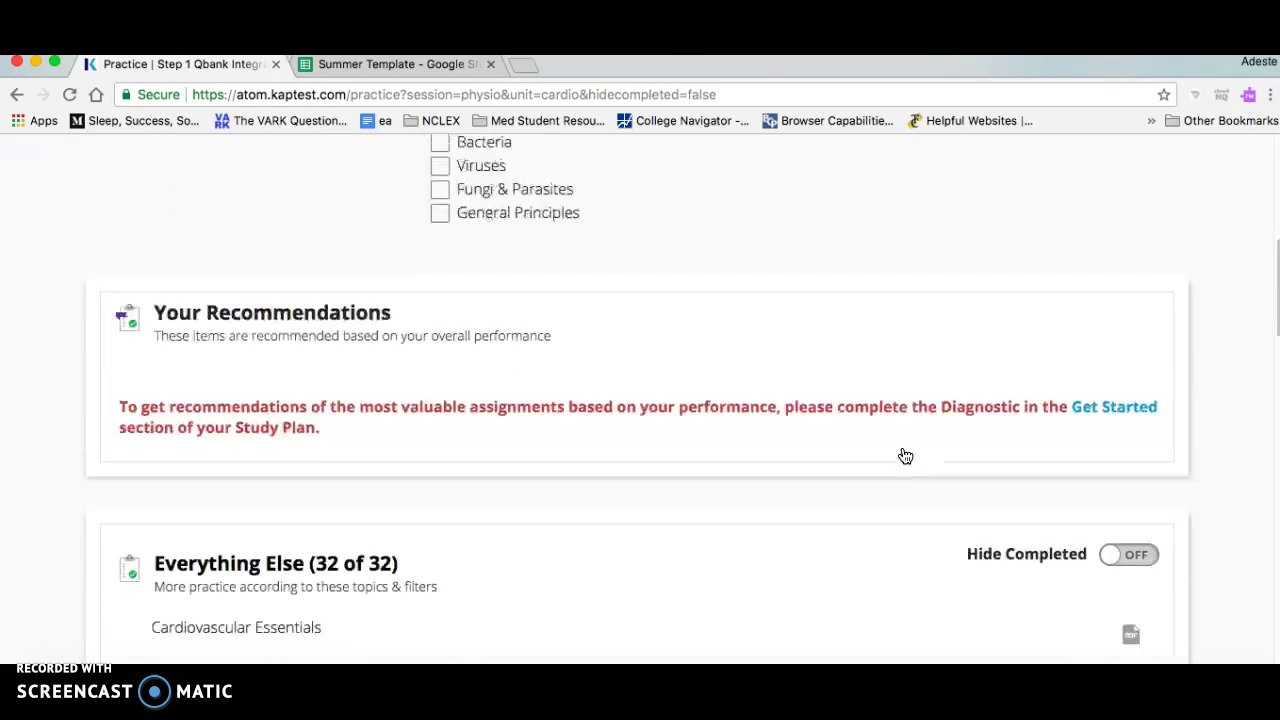
scroll(905, 456, "down", 3)
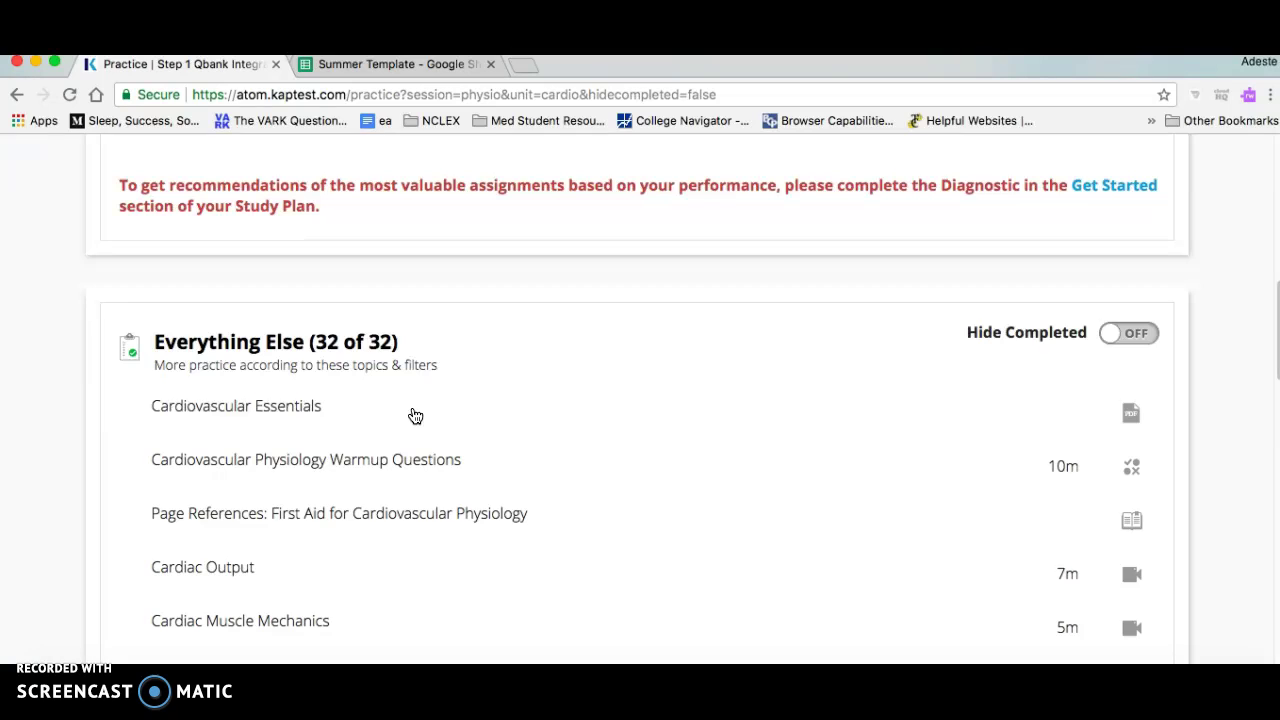
scroll(489, 463, "down", 2)
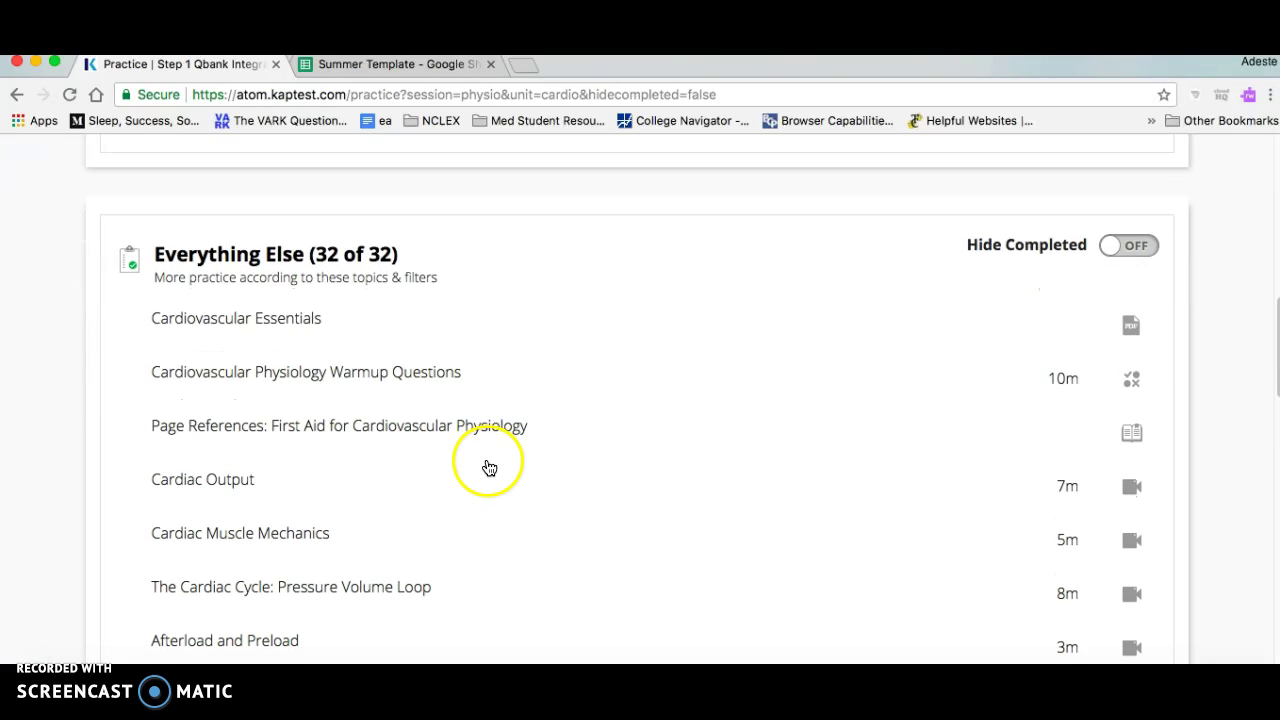
scroll(465, 471, "down", 1)
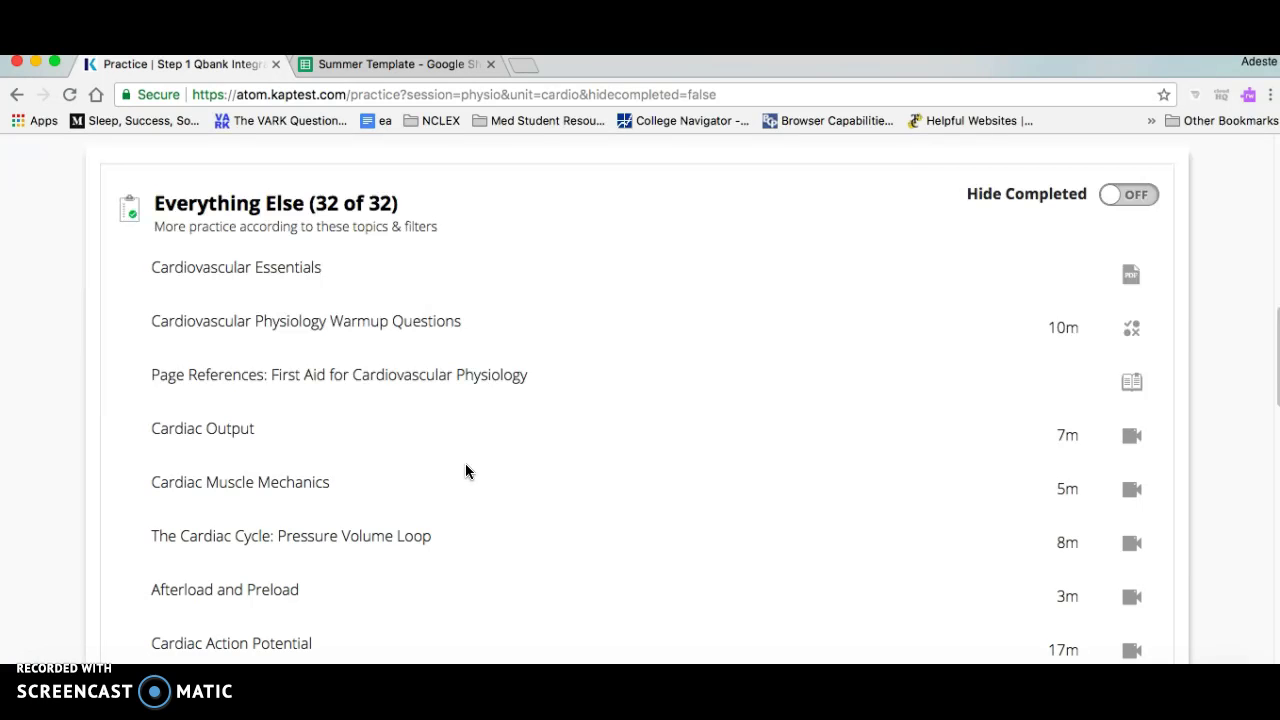
scroll(465, 470, "down", 3)
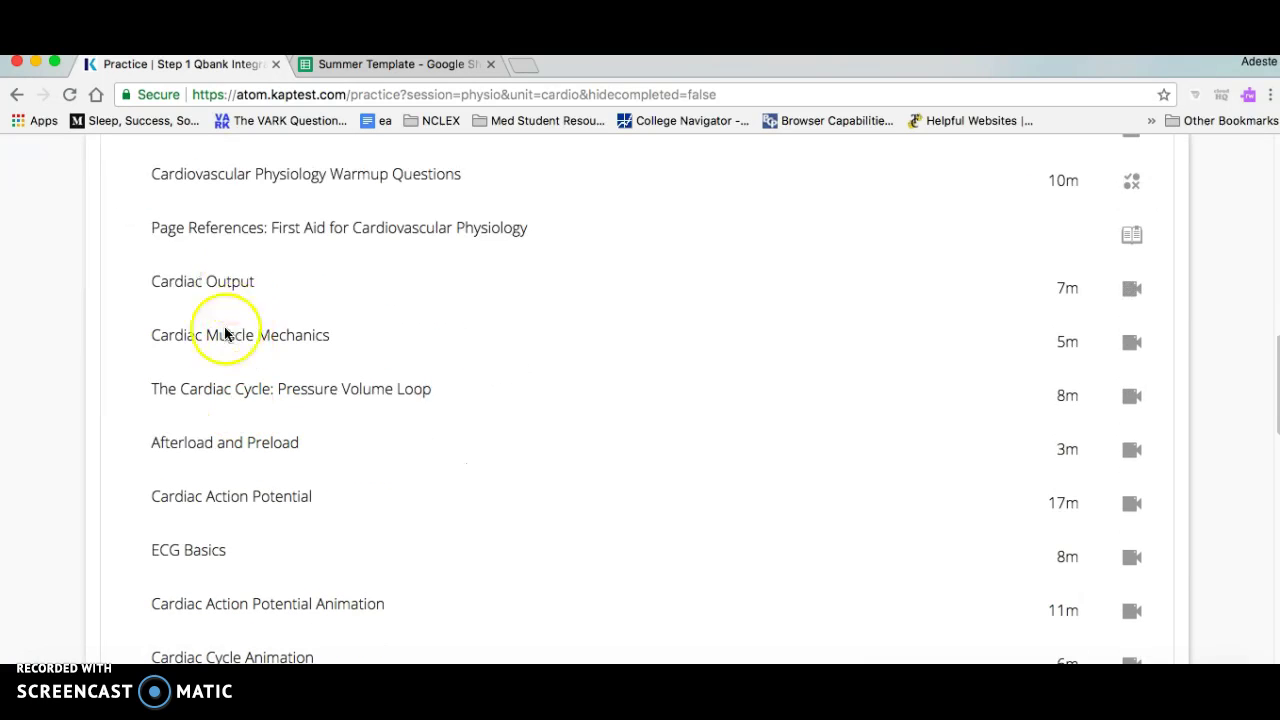
scroll(228, 520, "down", 2)
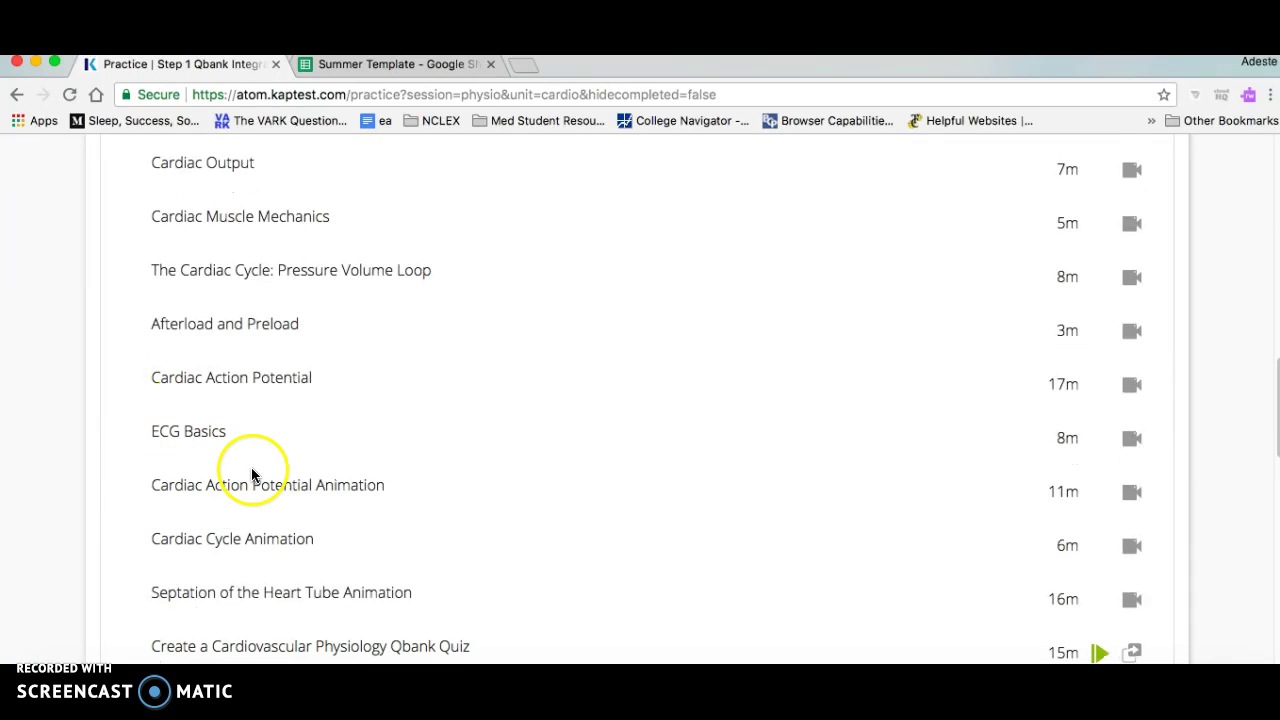
scroll(354, 517, "down", 3)
scroll(355, 517, "down", 1)
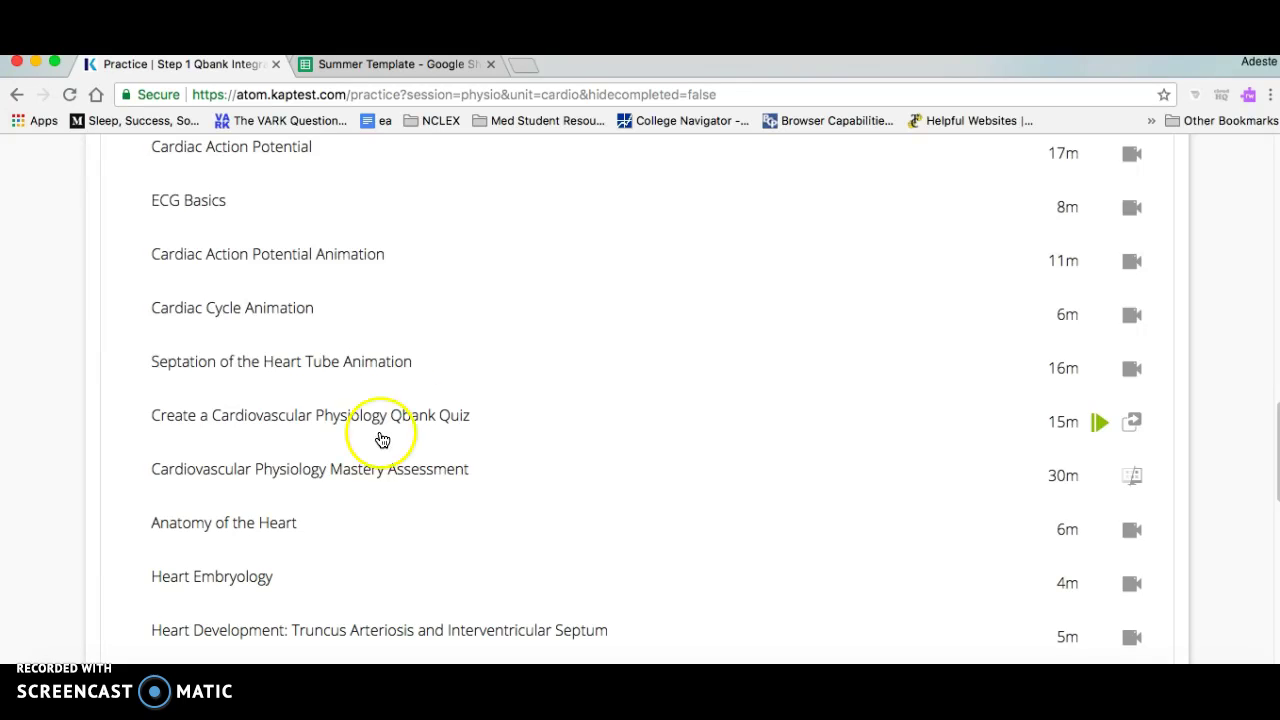
Return to the Your Recommendations section above the filtered items and review its instructions for getting recommendations
scroll(420, 376, "up", 3)
scroll(420, 380, "up", 10)
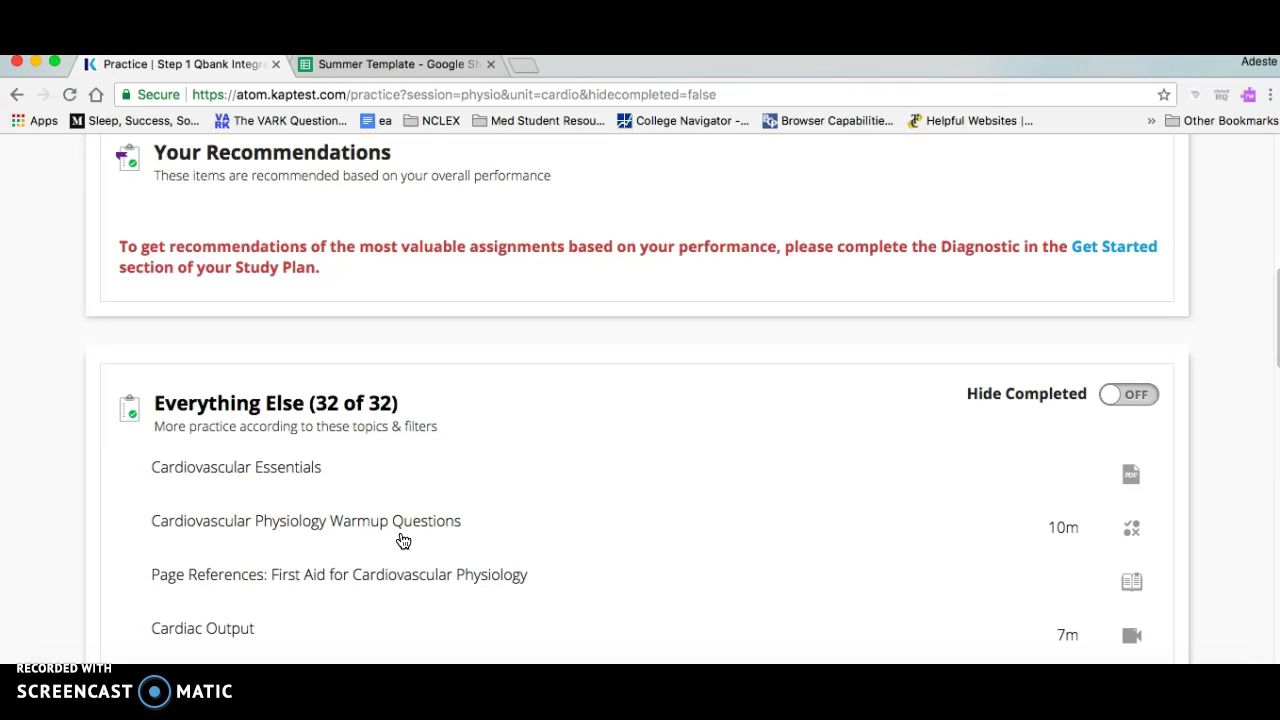
scroll(403, 541, "up", 3)
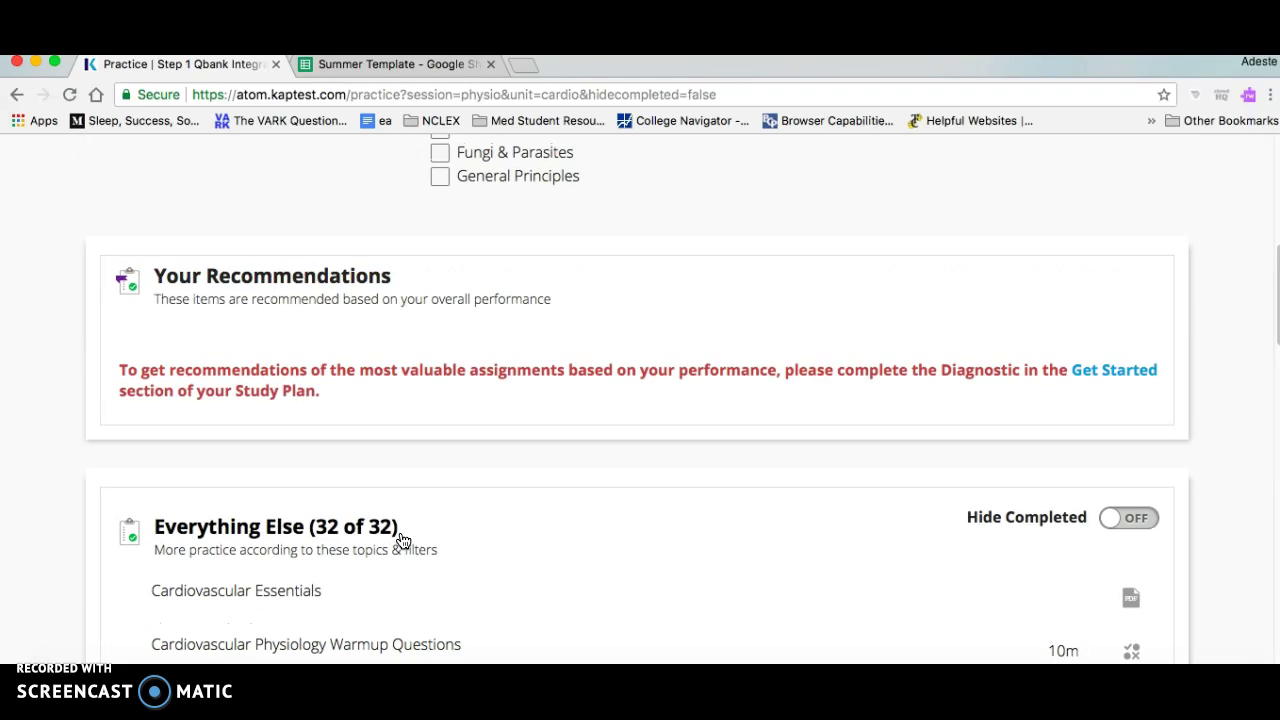
Switch to the Summer Template spreadsheet and check the Pathology and Physiology scores for the CPR heart exams
left_click(402, 66)
scroll(222, 600, "down", 2)
scroll(220, 600, "up", 2)
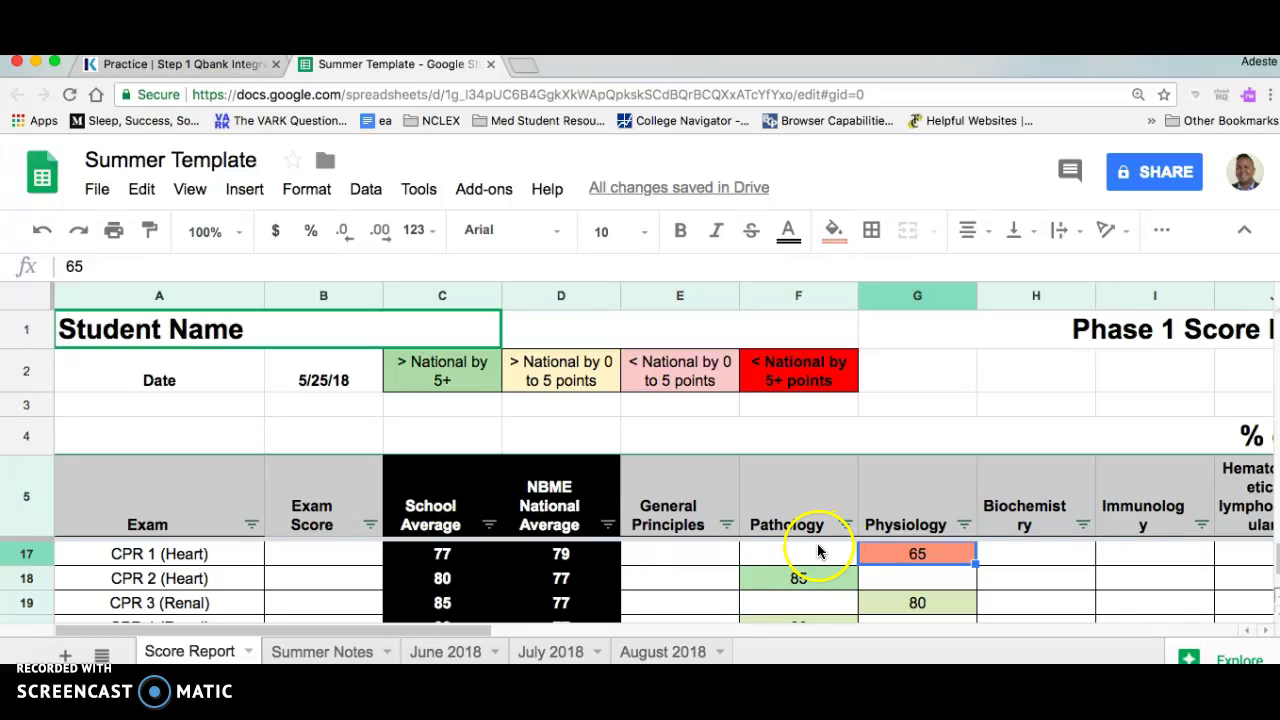
left_click(938, 585)
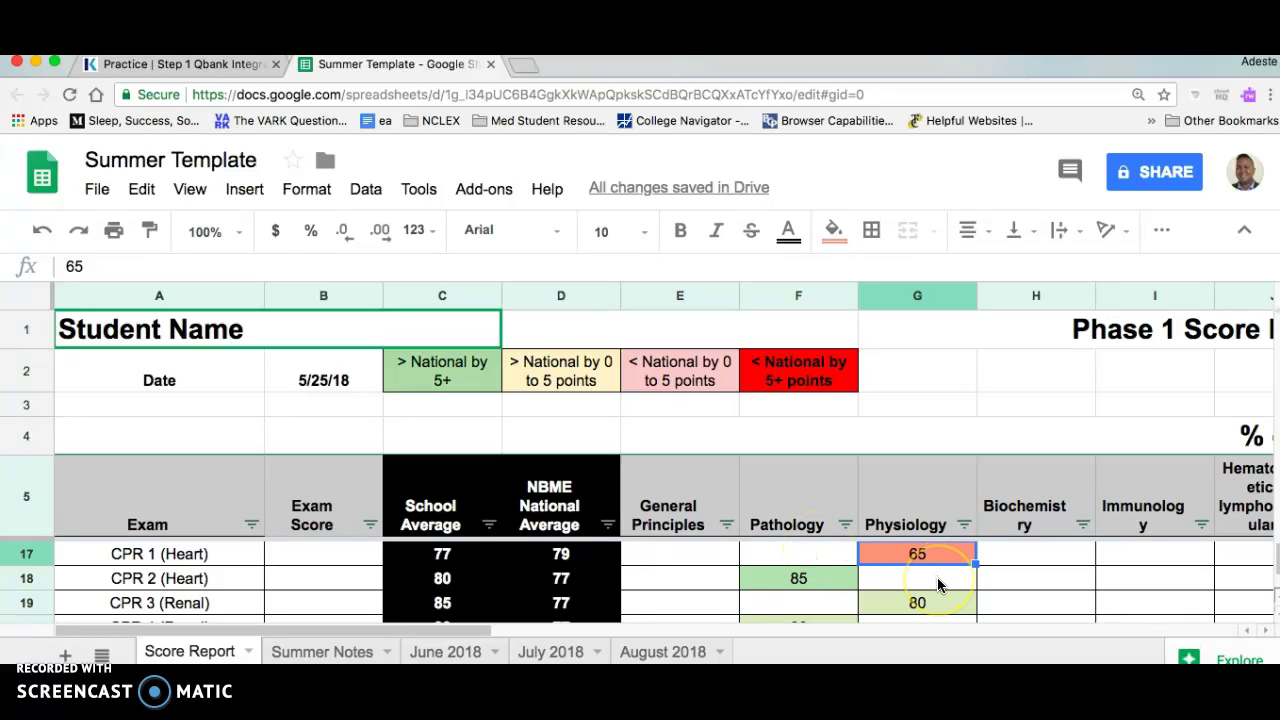
left_click(785, 573)
Switch back to the Kaplan site and open the Get Started section of the Study Plan
left_click(236, 63)
scroll(499, 421, "up", 5)
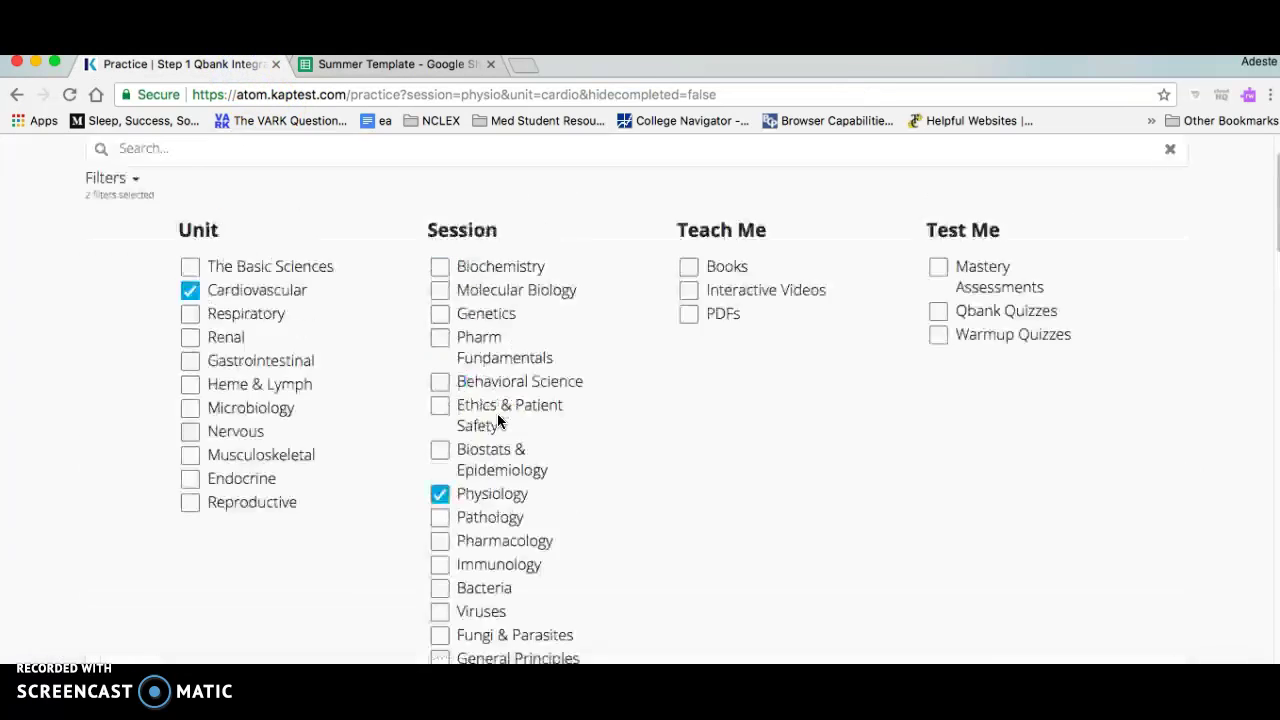
scroll(497, 420, "up", 3)
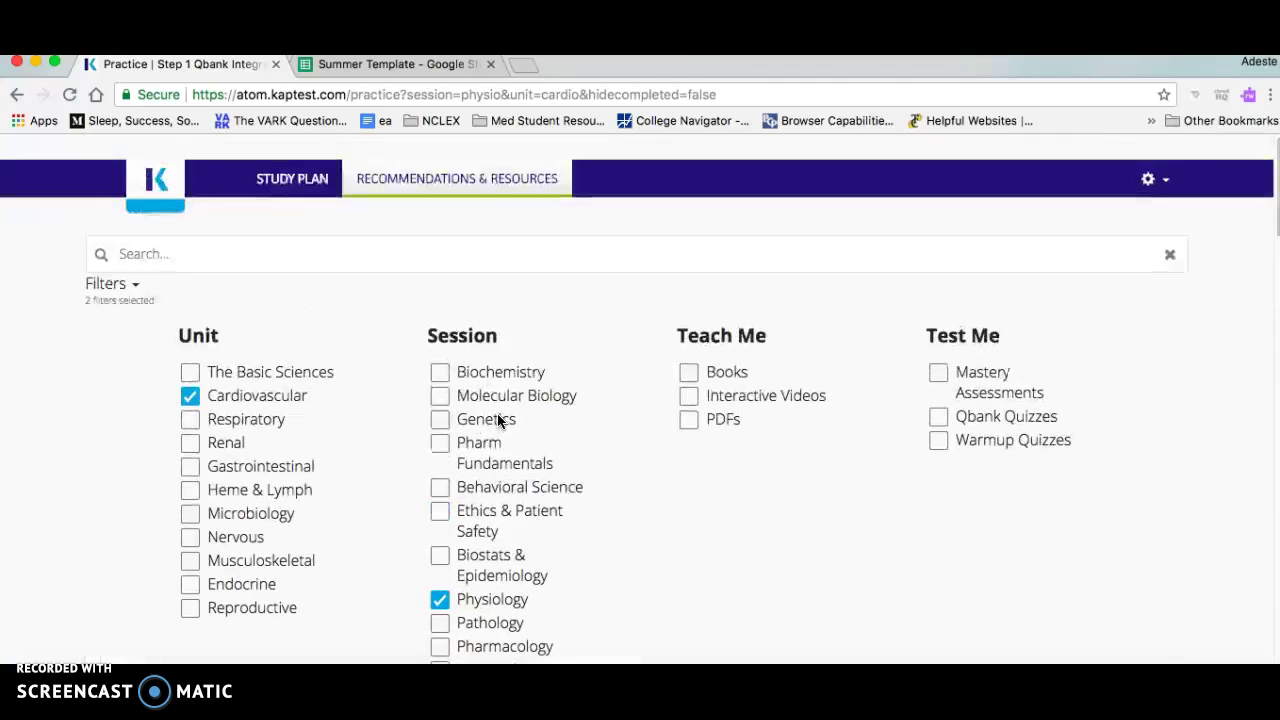
left_click(300, 160)
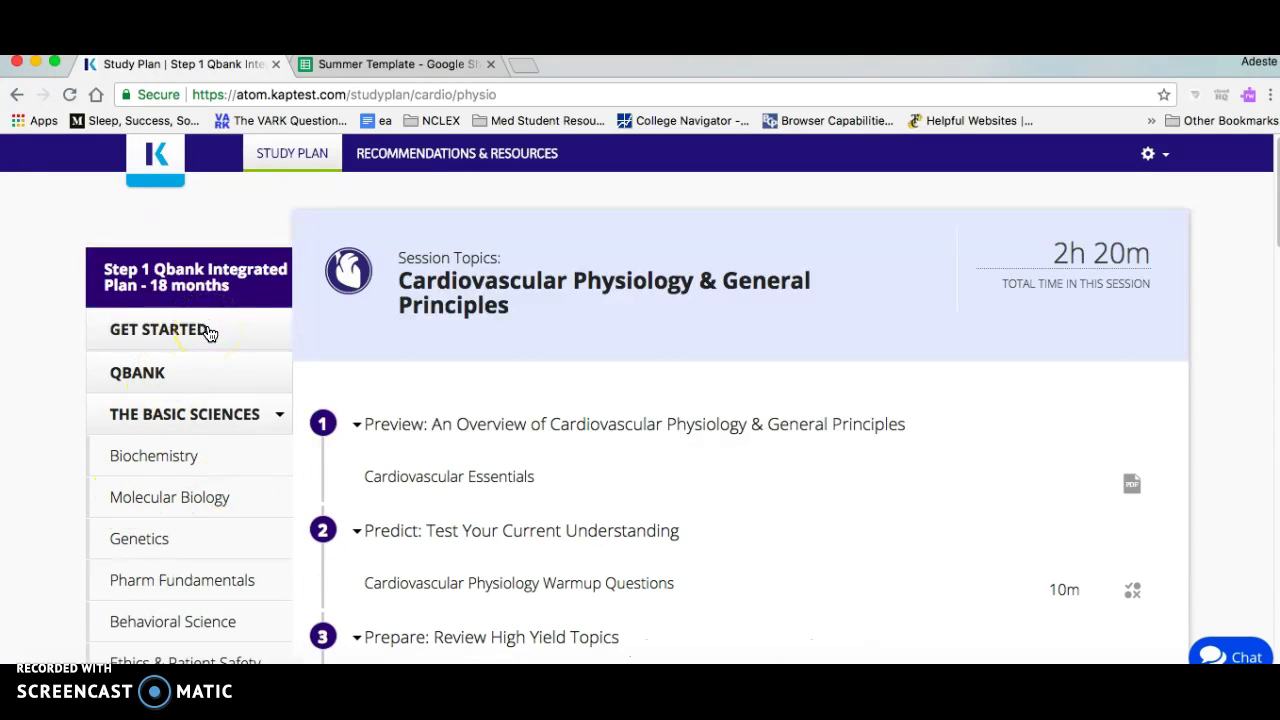
left_click(210, 333)
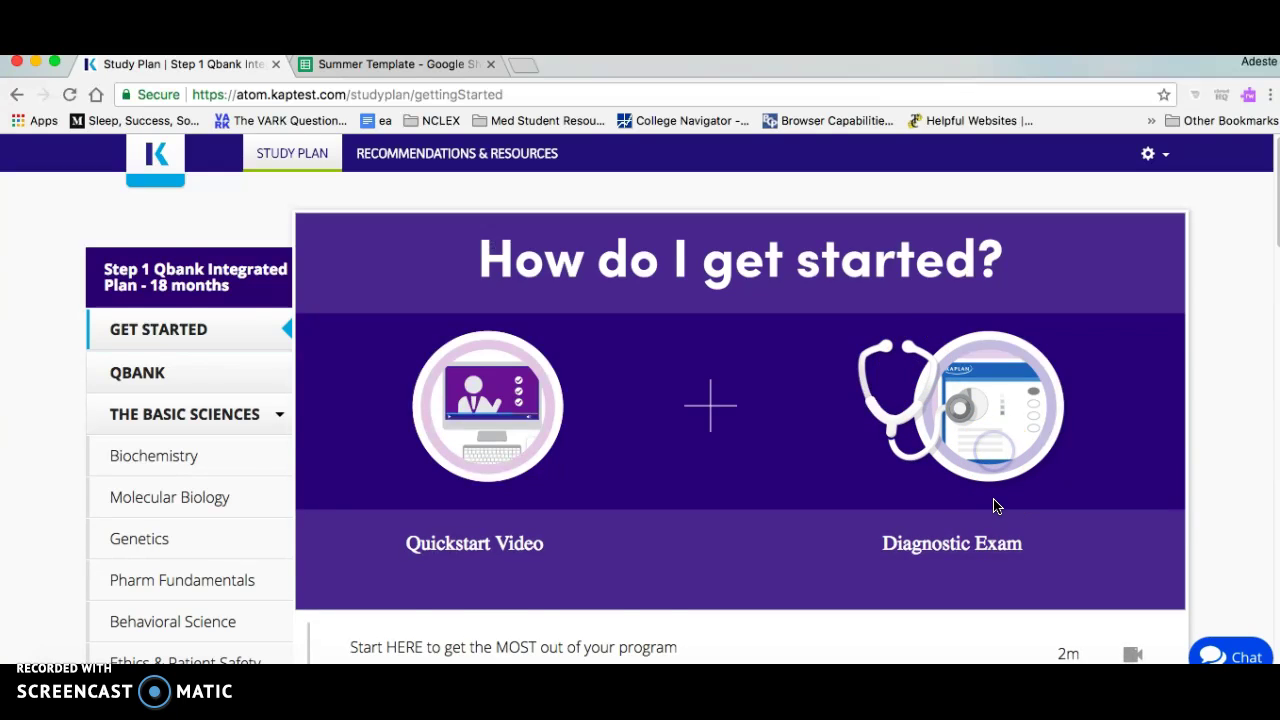
Expand the Step 1 Diagnostic entry and read its description of personalized recommendations
scroll(994, 508, "down", 3)
left_click(915, 530)
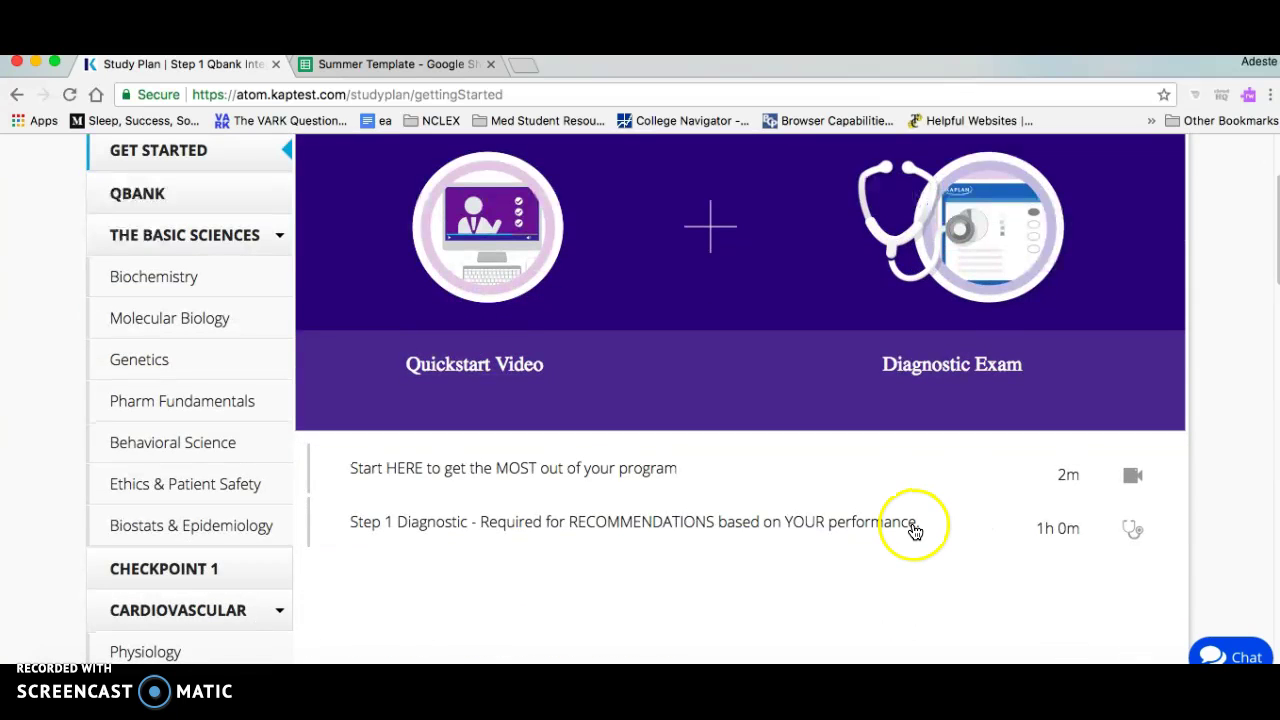
scroll(894, 571, "down", 2)
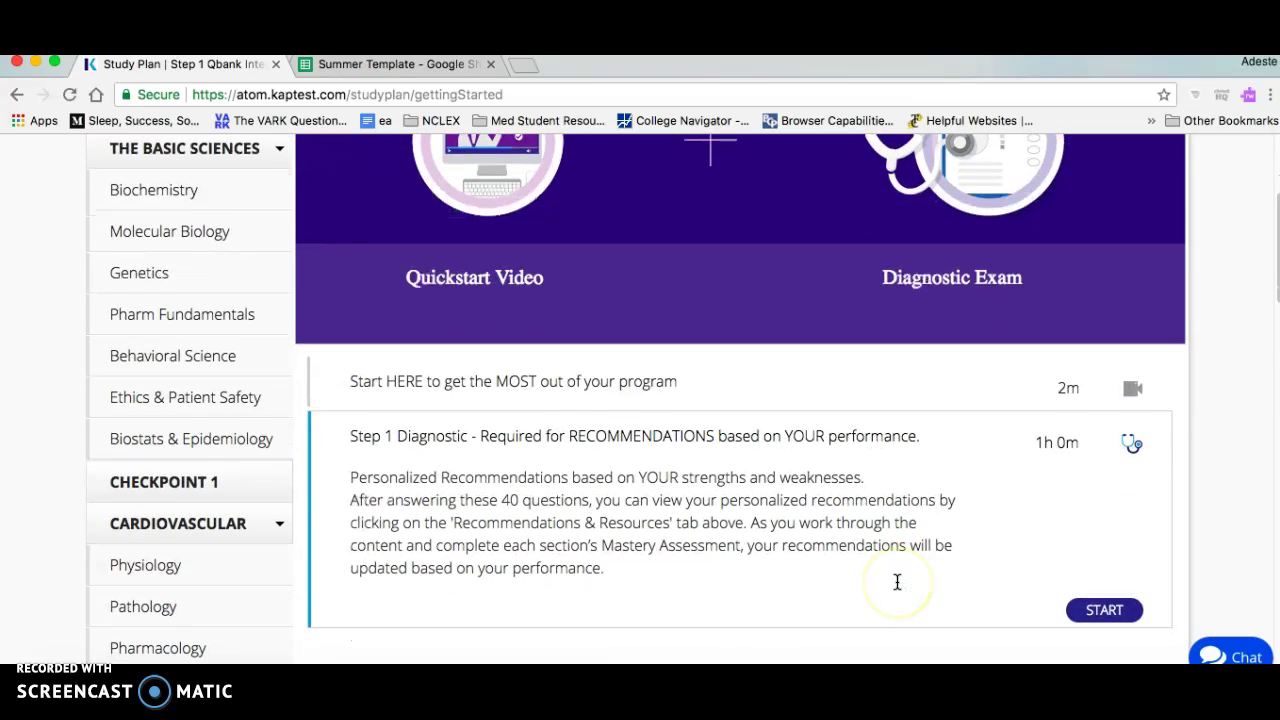
Look through the Study Plan's organ-system units, their sessions and checkpoints, alongside the Get Started items
scroll(177, 328, "down", 15)
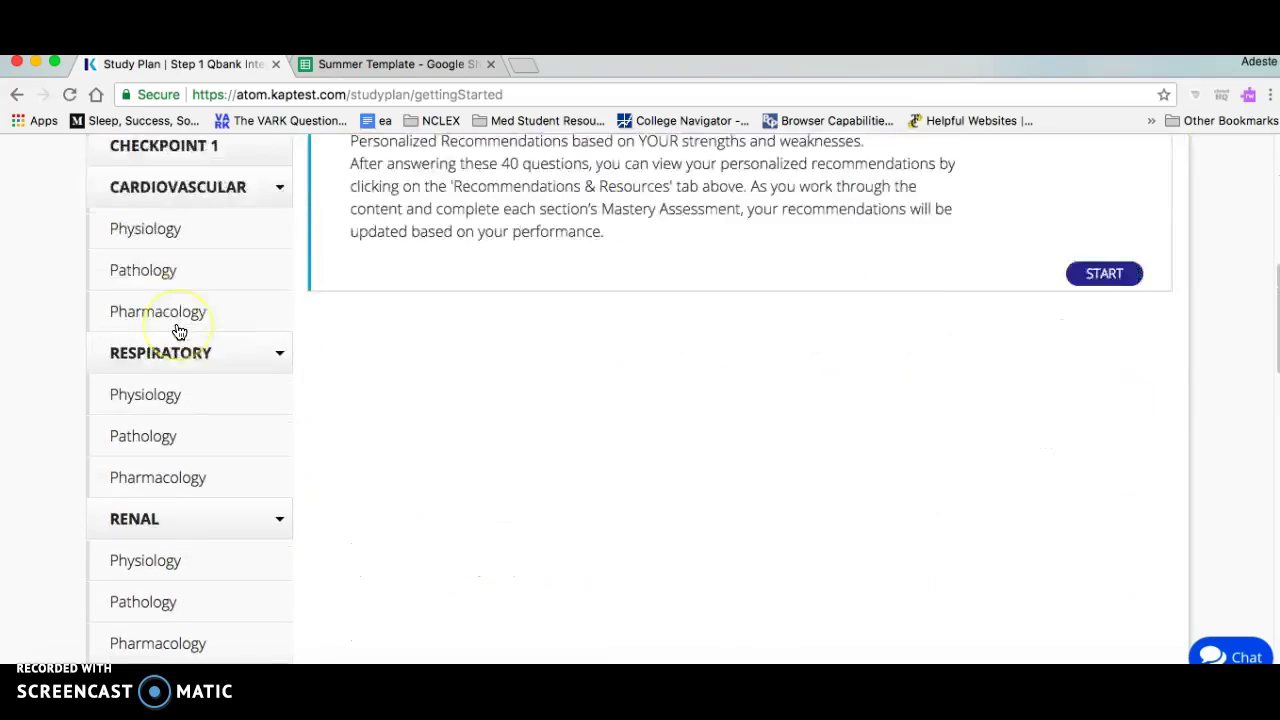
scroll(177, 328, "up", 15)
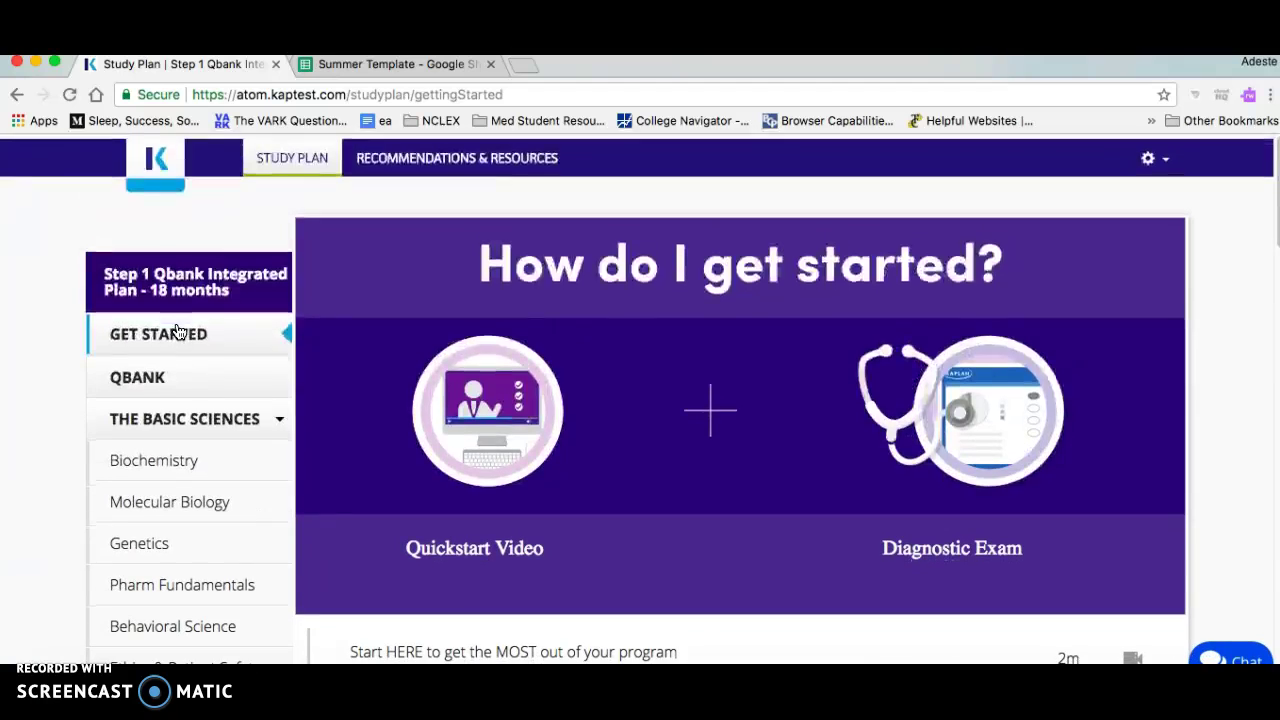
left_click(303, 318)
scroll(643, 486, "down", 4)
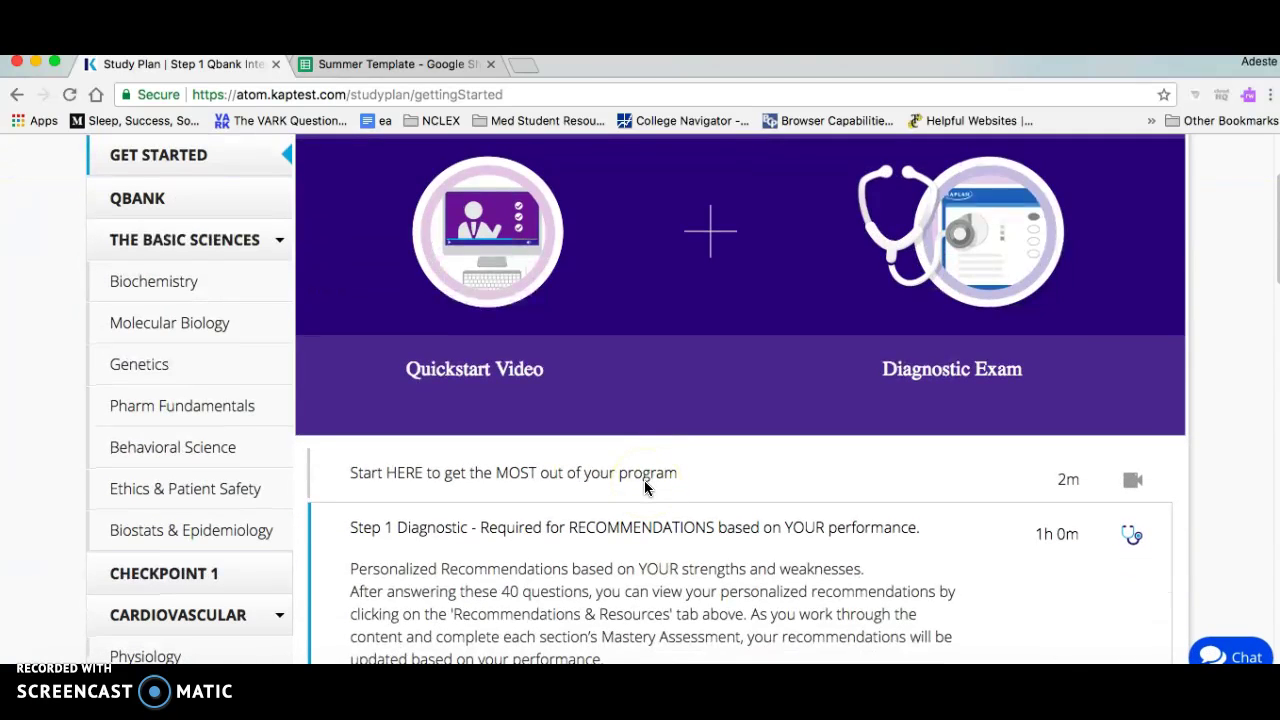
scroll(644, 487, "down", 4)
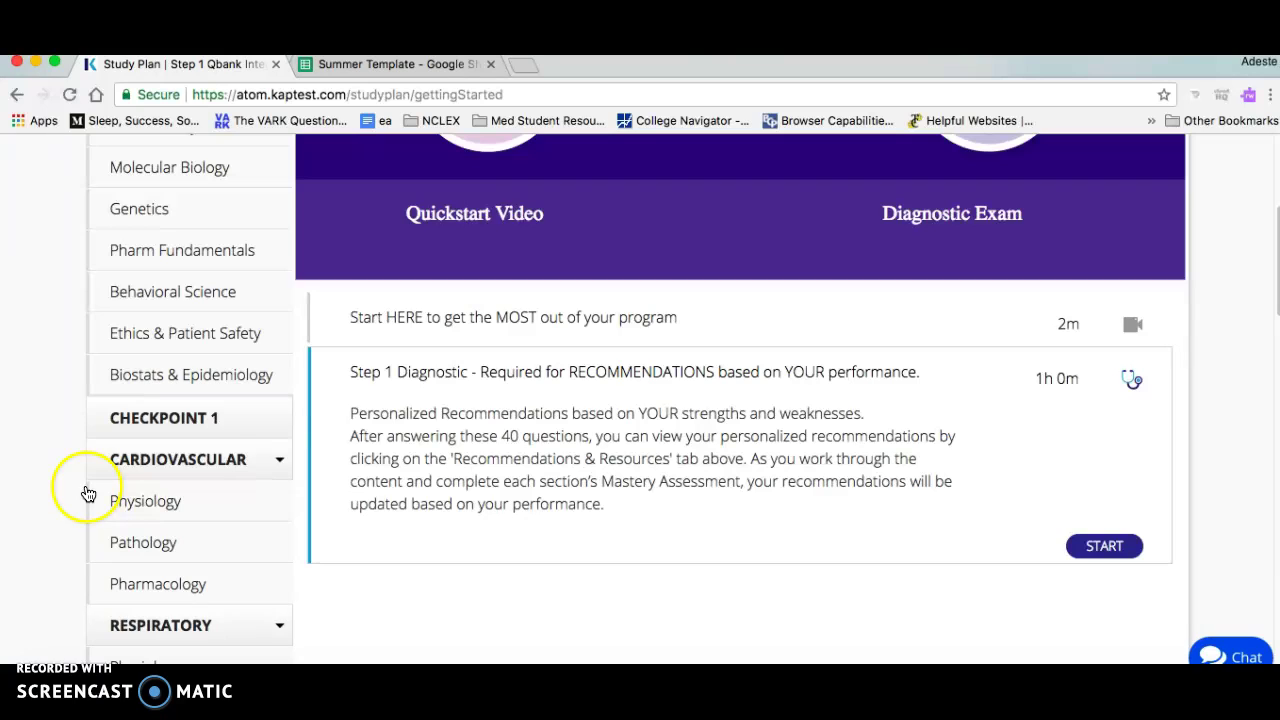
scroll(212, 471, "down", 3)
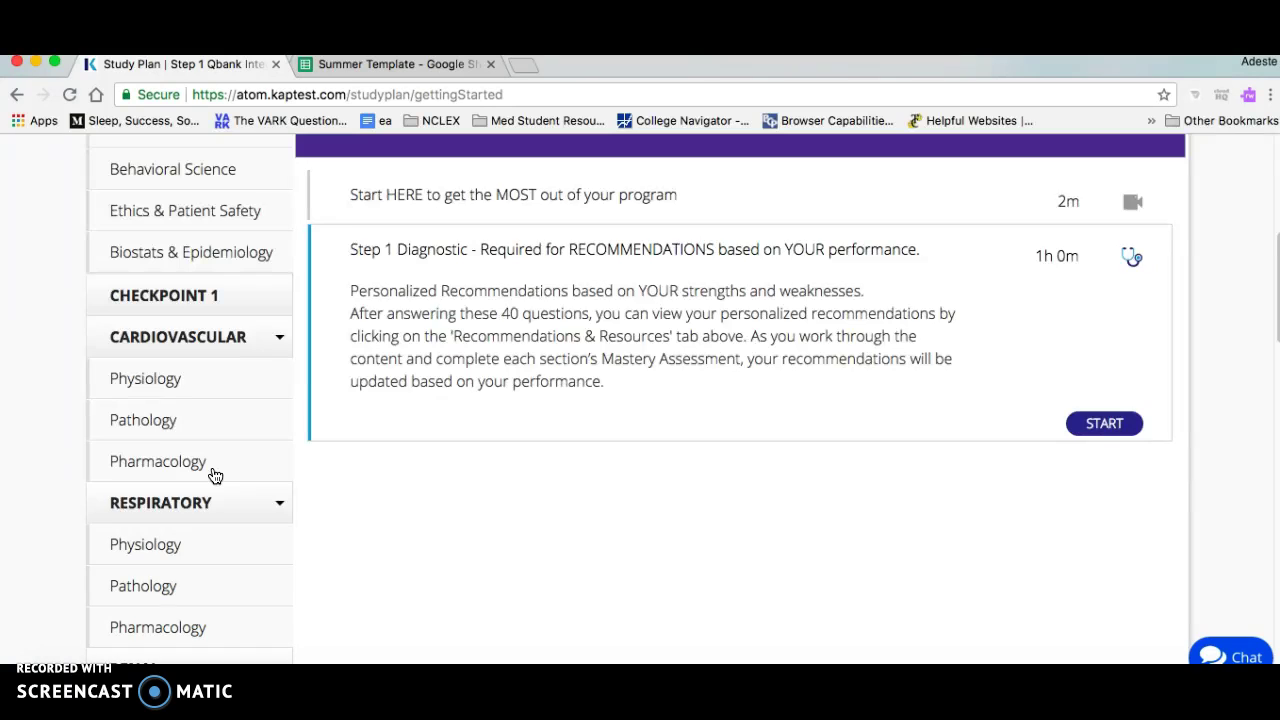
scroll(215, 475, "down", 10)
scroll(215, 475, "down", 5)
scroll(274, 514, "down", 5)
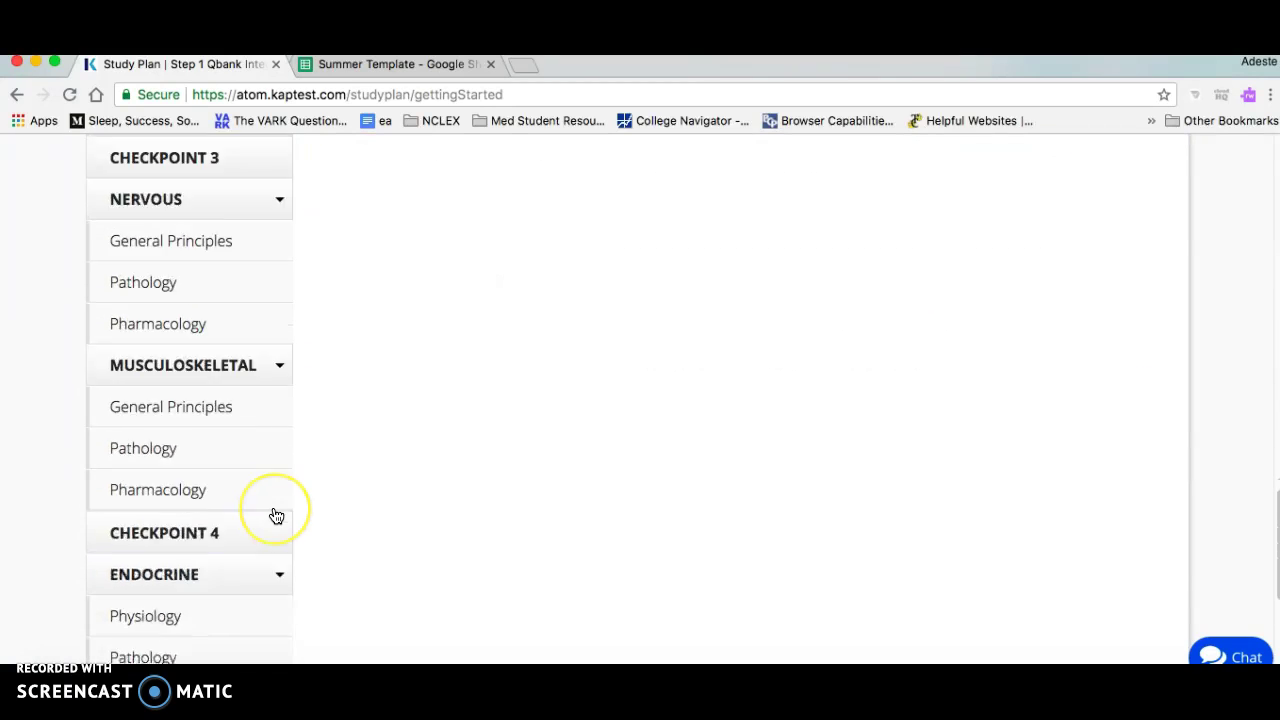
scroll(276, 515, "up", 6)
scroll(276, 515, "up", 3)
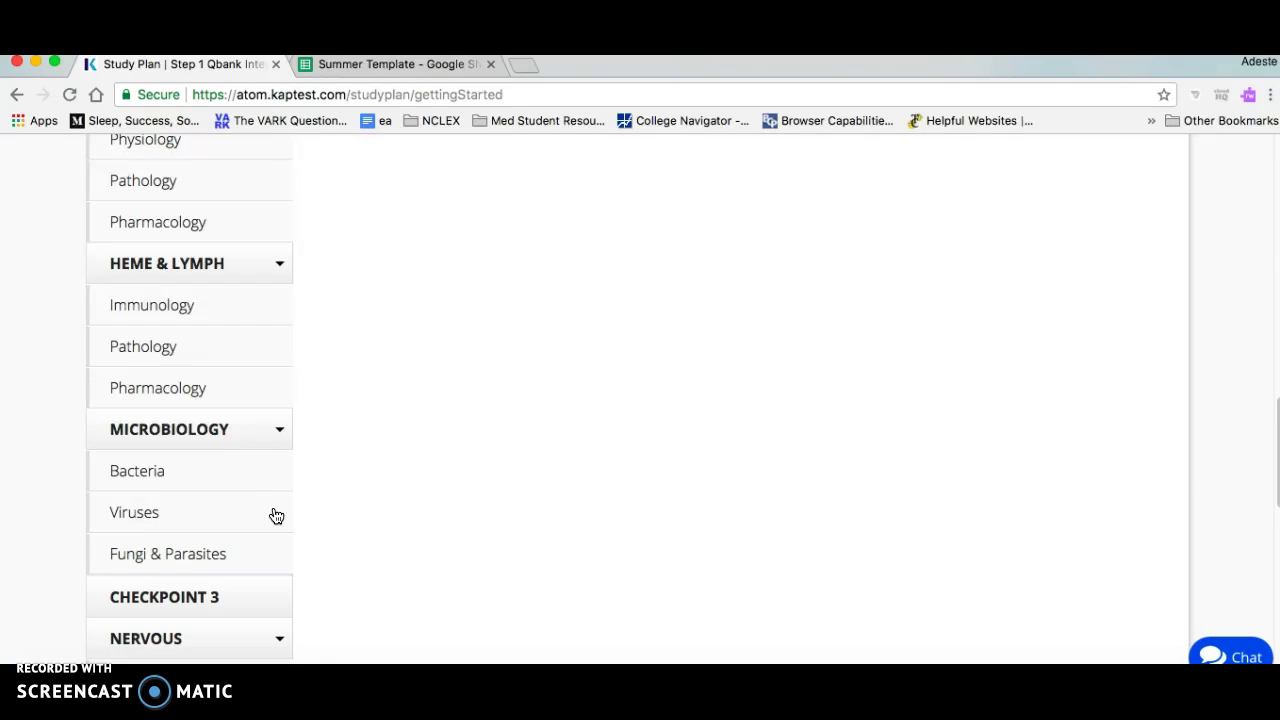
scroll(276, 515, "up", 1)
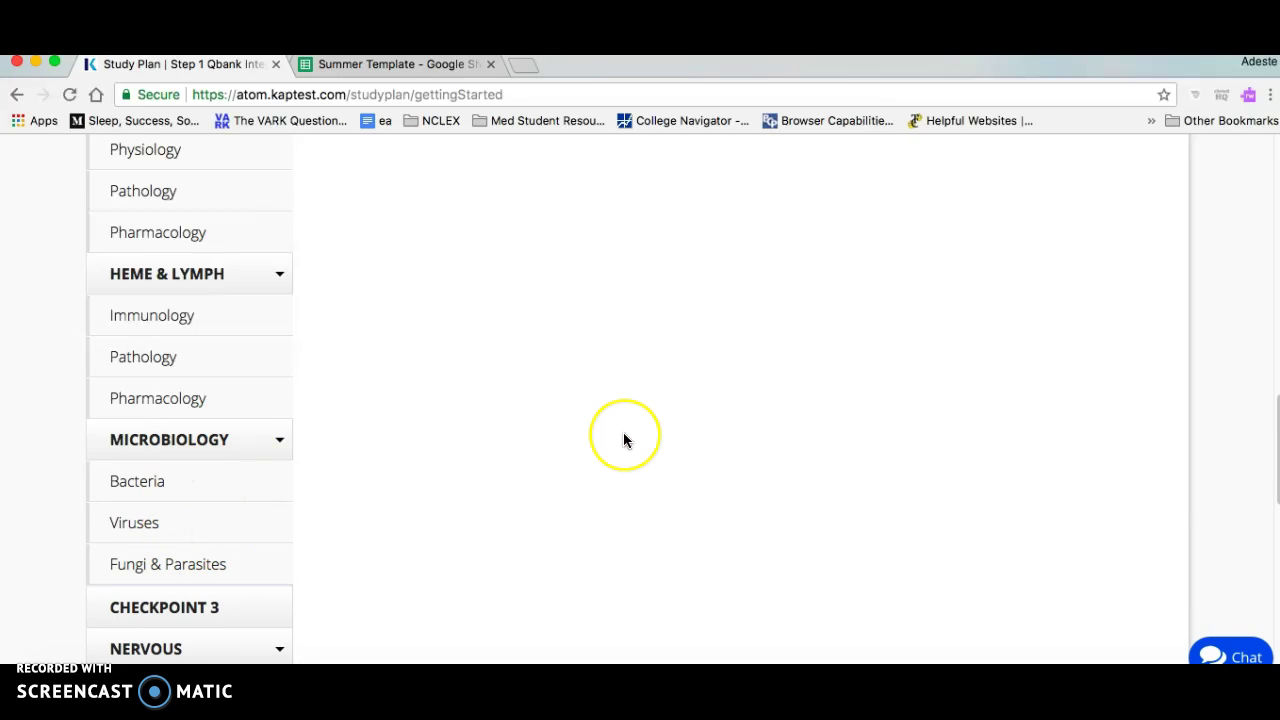
scroll(623, 438, "up", 4)
scroll(624, 438, "up", 15)
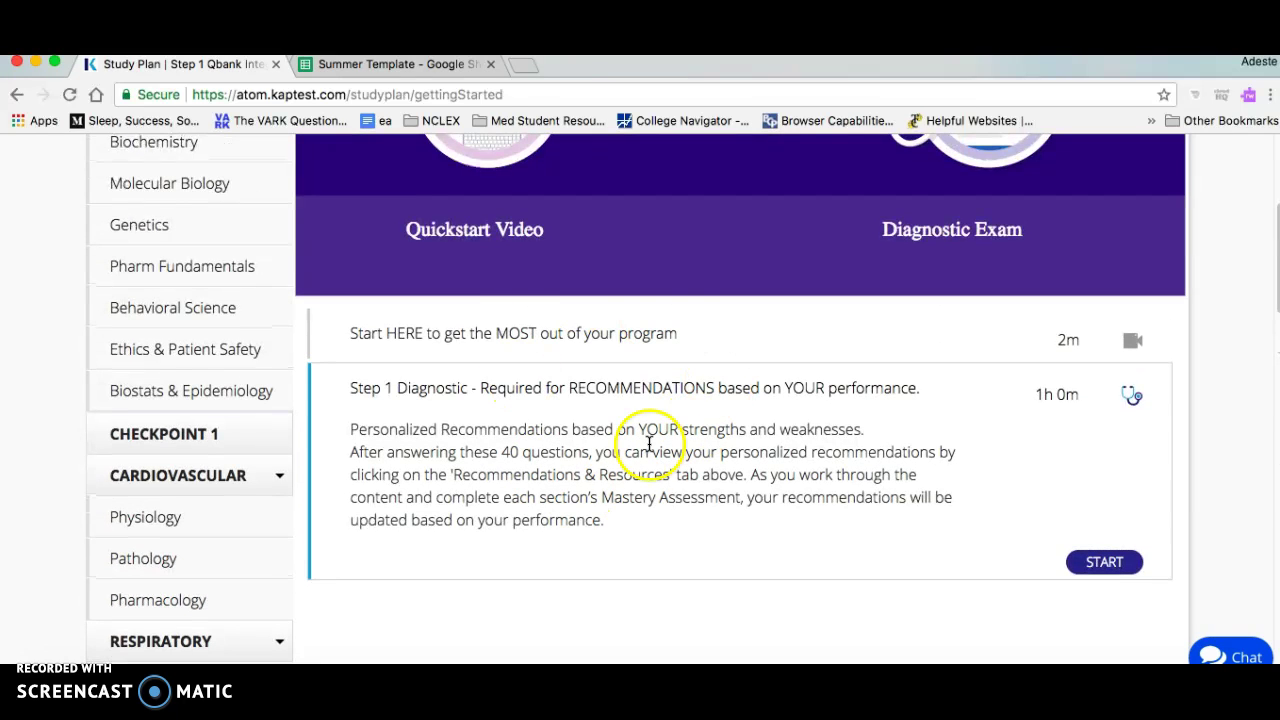
scroll(194, 468, "down", 15)
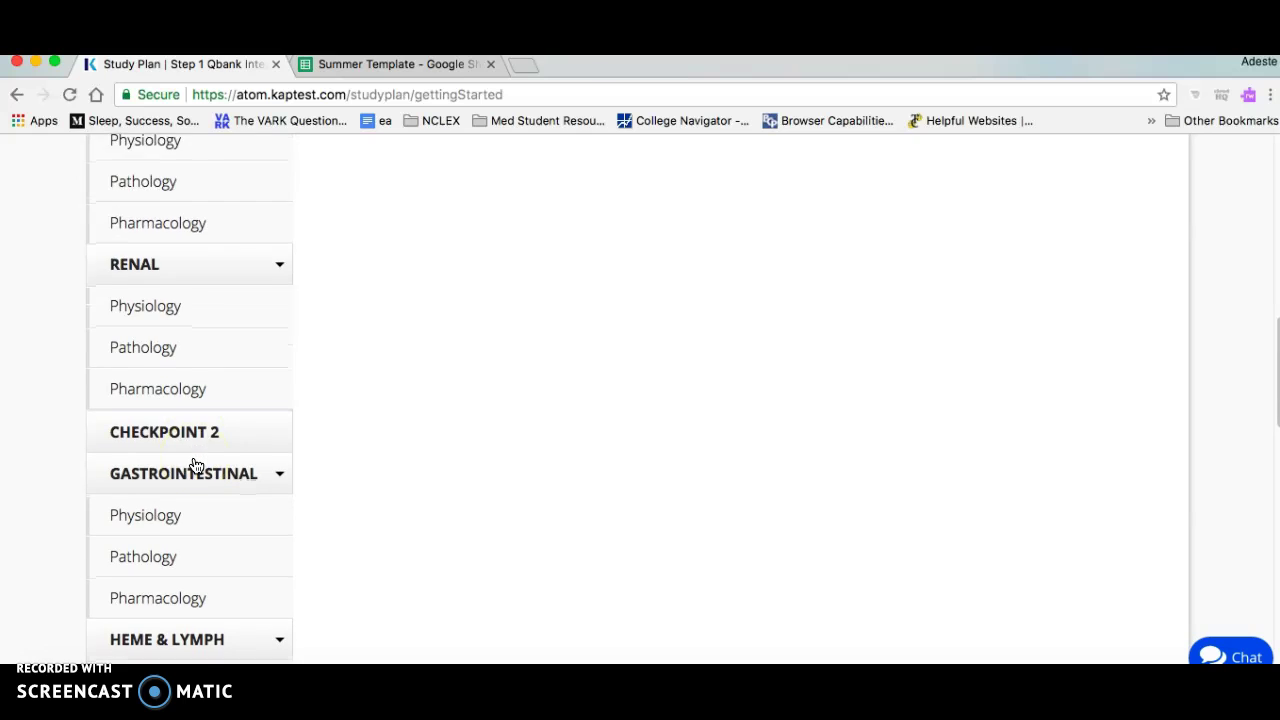
scroll(195, 467, "down", 4)
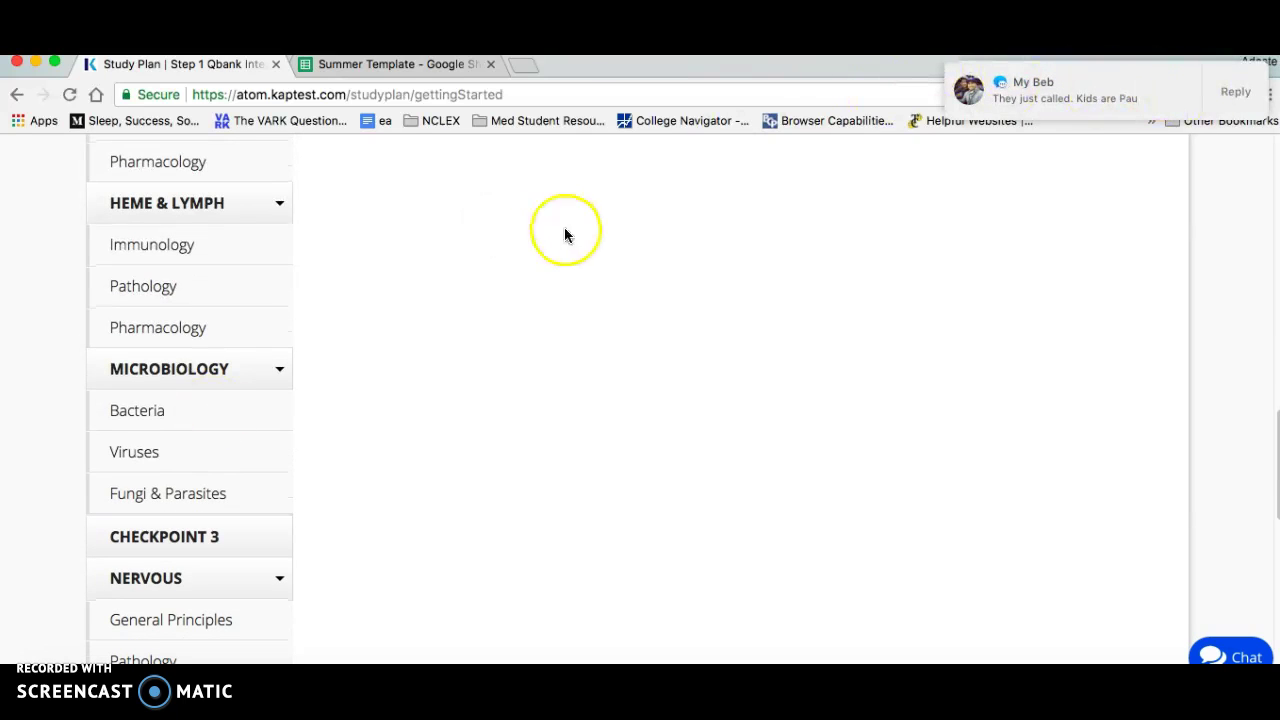
Open the Bacteria session of the Microbiology unit and review its videos, Qbank quiz and mastery assessment
left_click(201, 417)
scroll(865, 405, "down", 5)
scroll(865, 405, "down", 6)
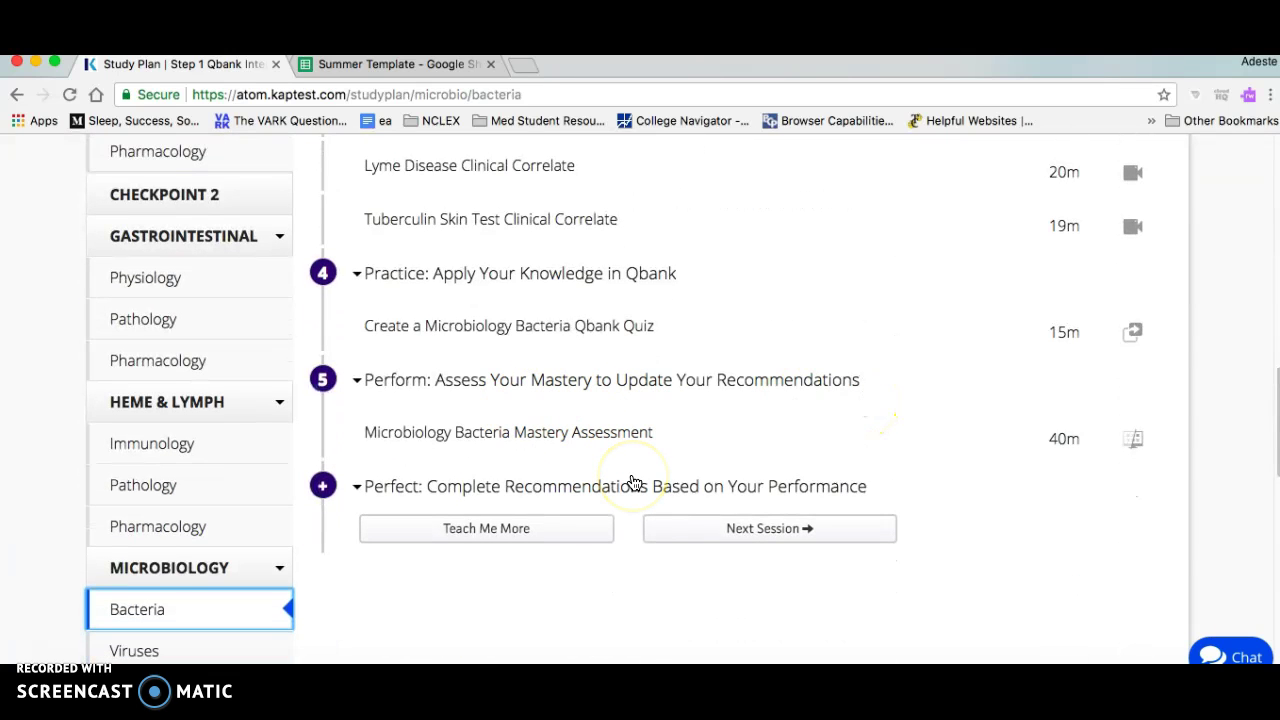
scroll(646, 335, "up", 12)
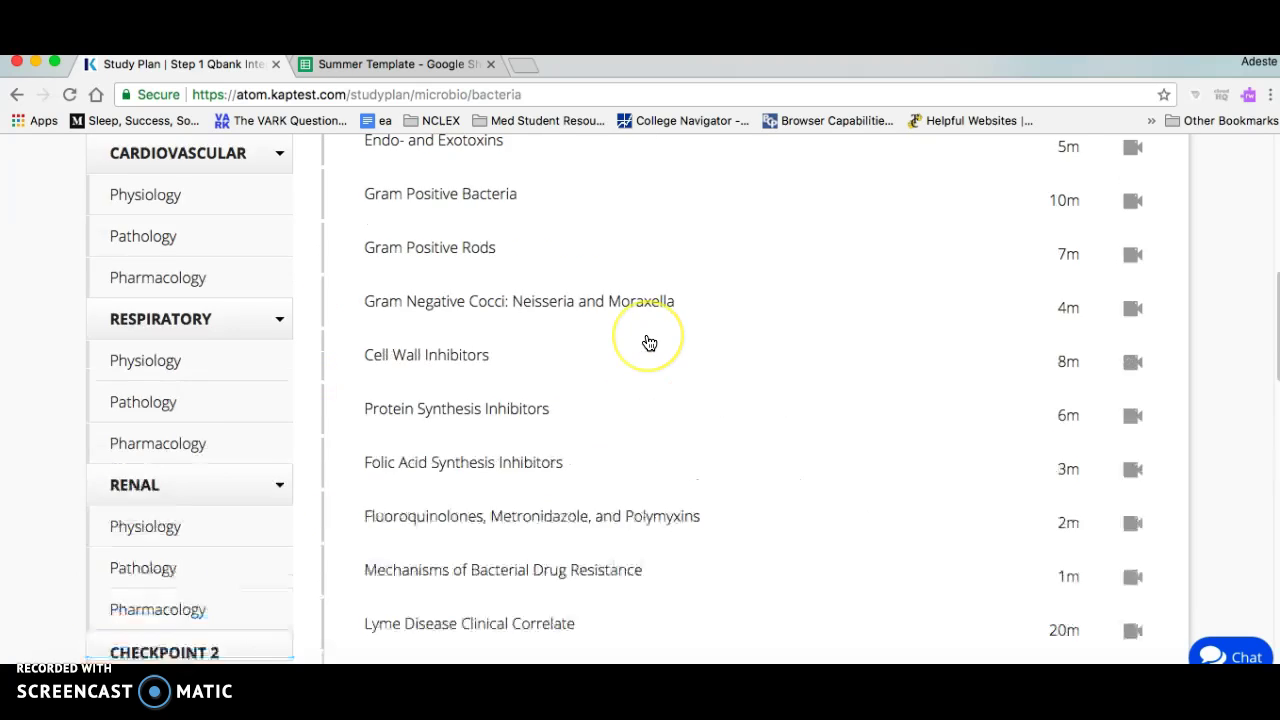